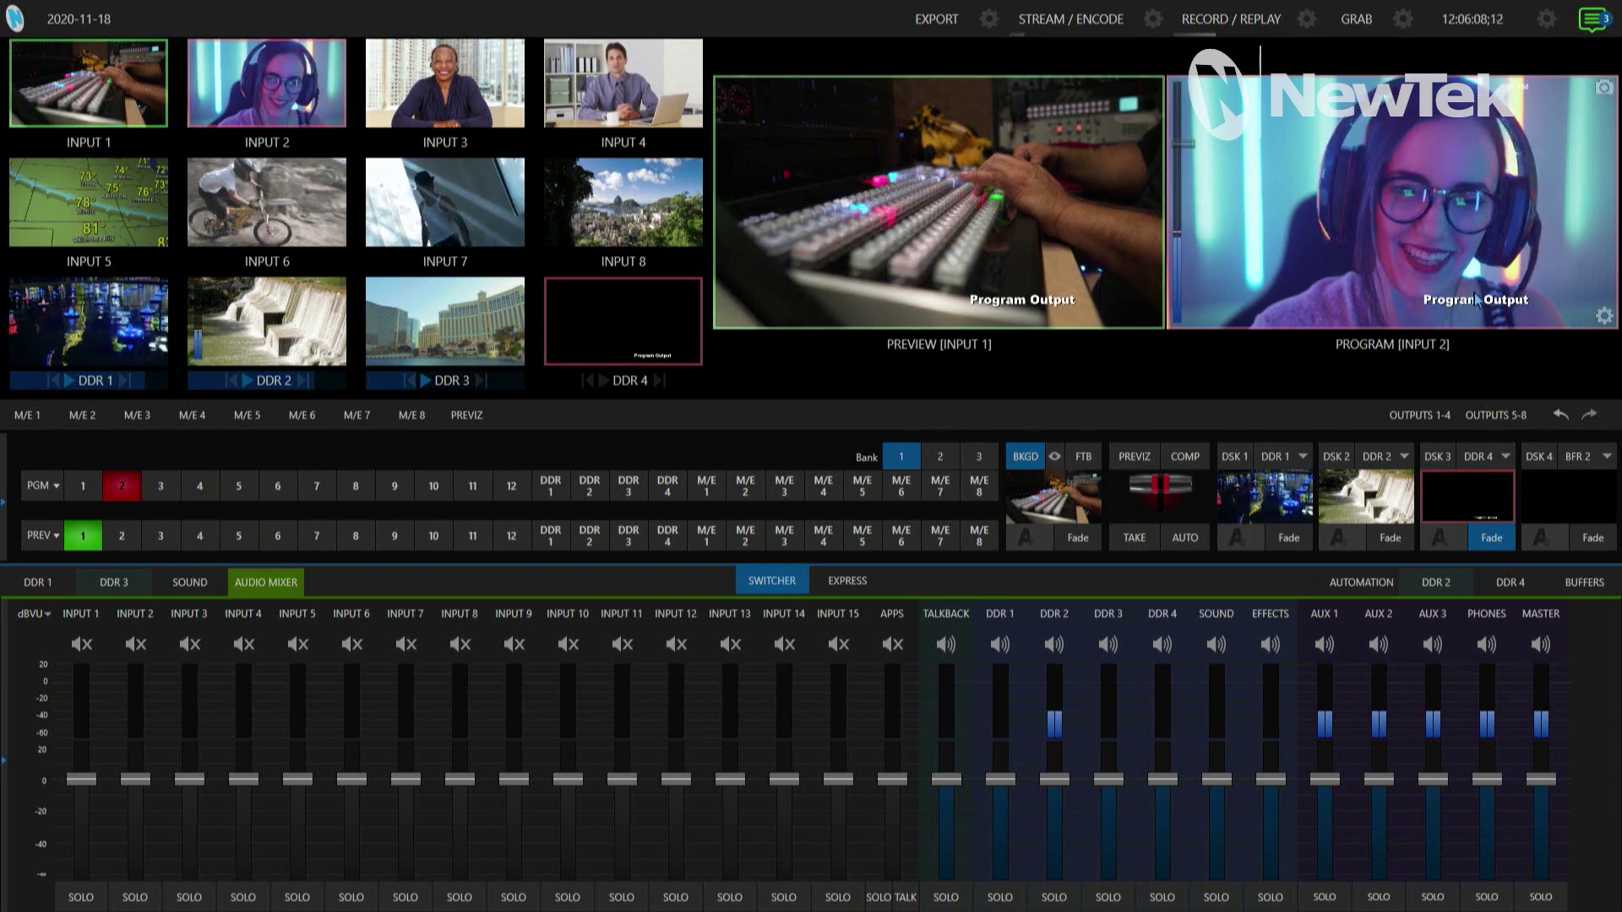
Open Output Configuration from the Program monitor's gear icon to see the MIX 1–8 and STREAM 1–2 settings
{"action": "mouse_move", "coordinate": [1492, 311]}
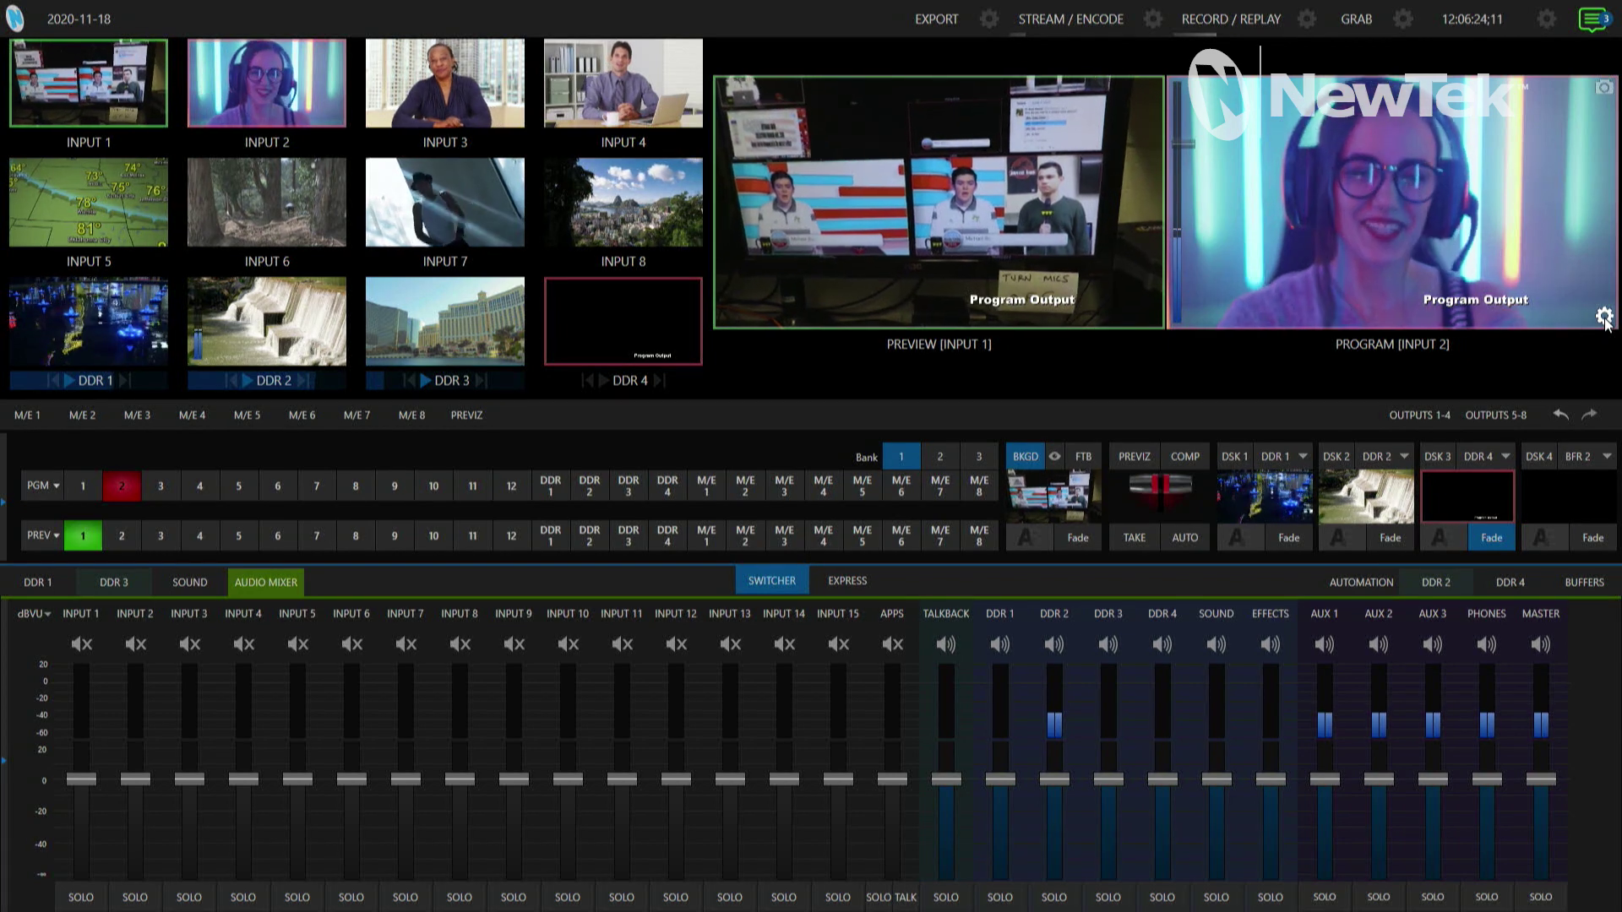
{"action": "left_click", "coordinate": [1604, 317]}
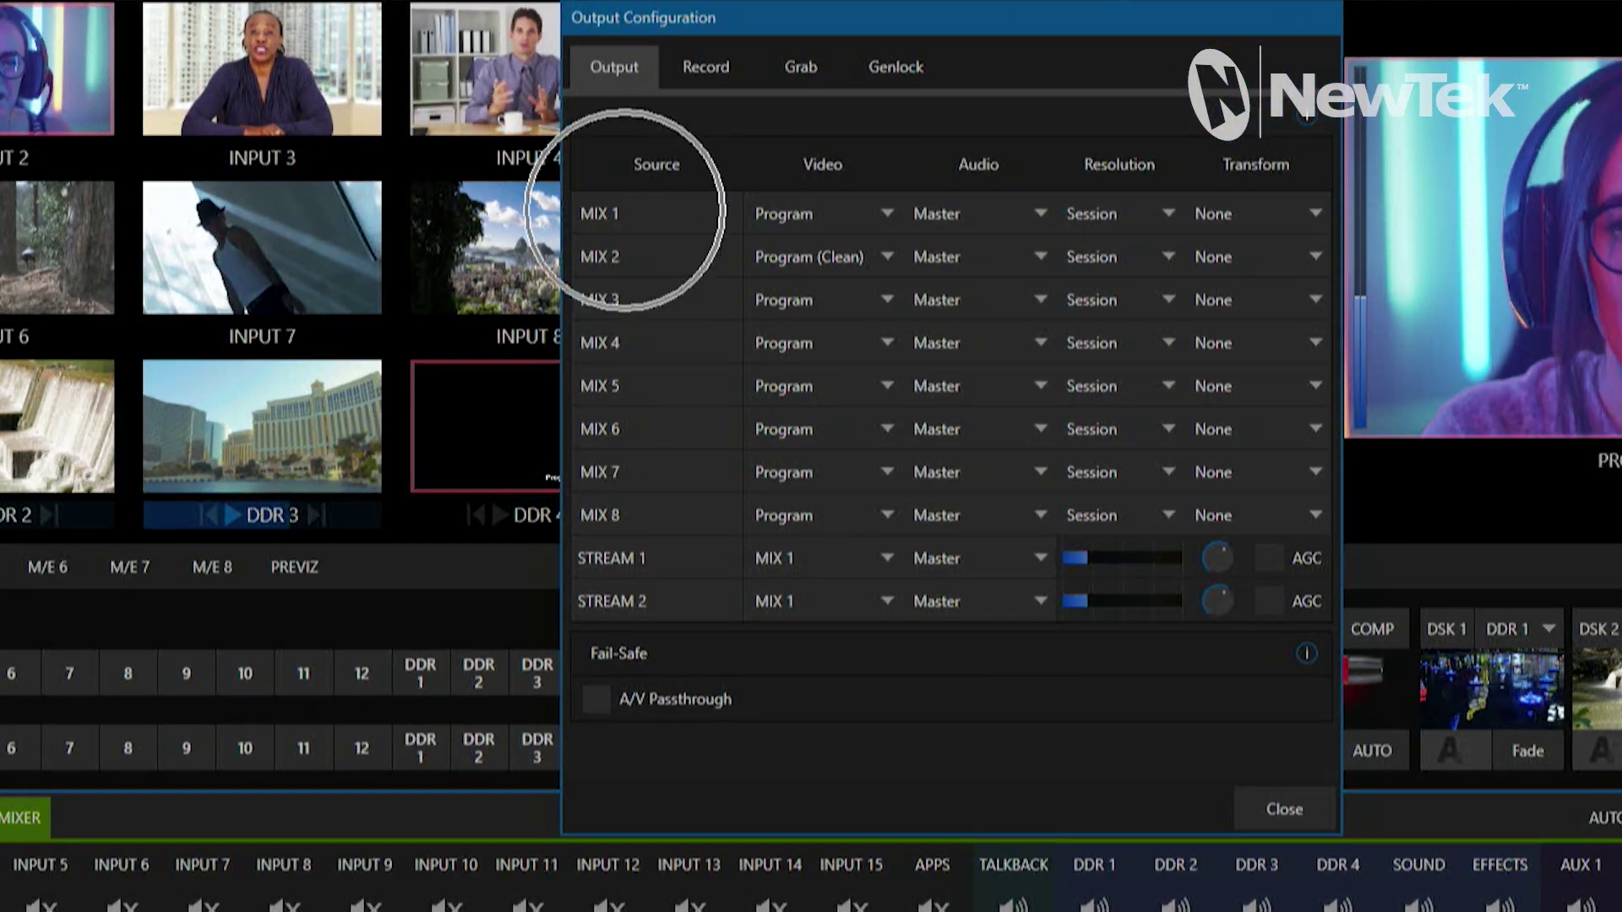
Check the MIX outputs' video sources, then close Output Configuration
{"action": "left_click", "coordinate": [807, 218]}
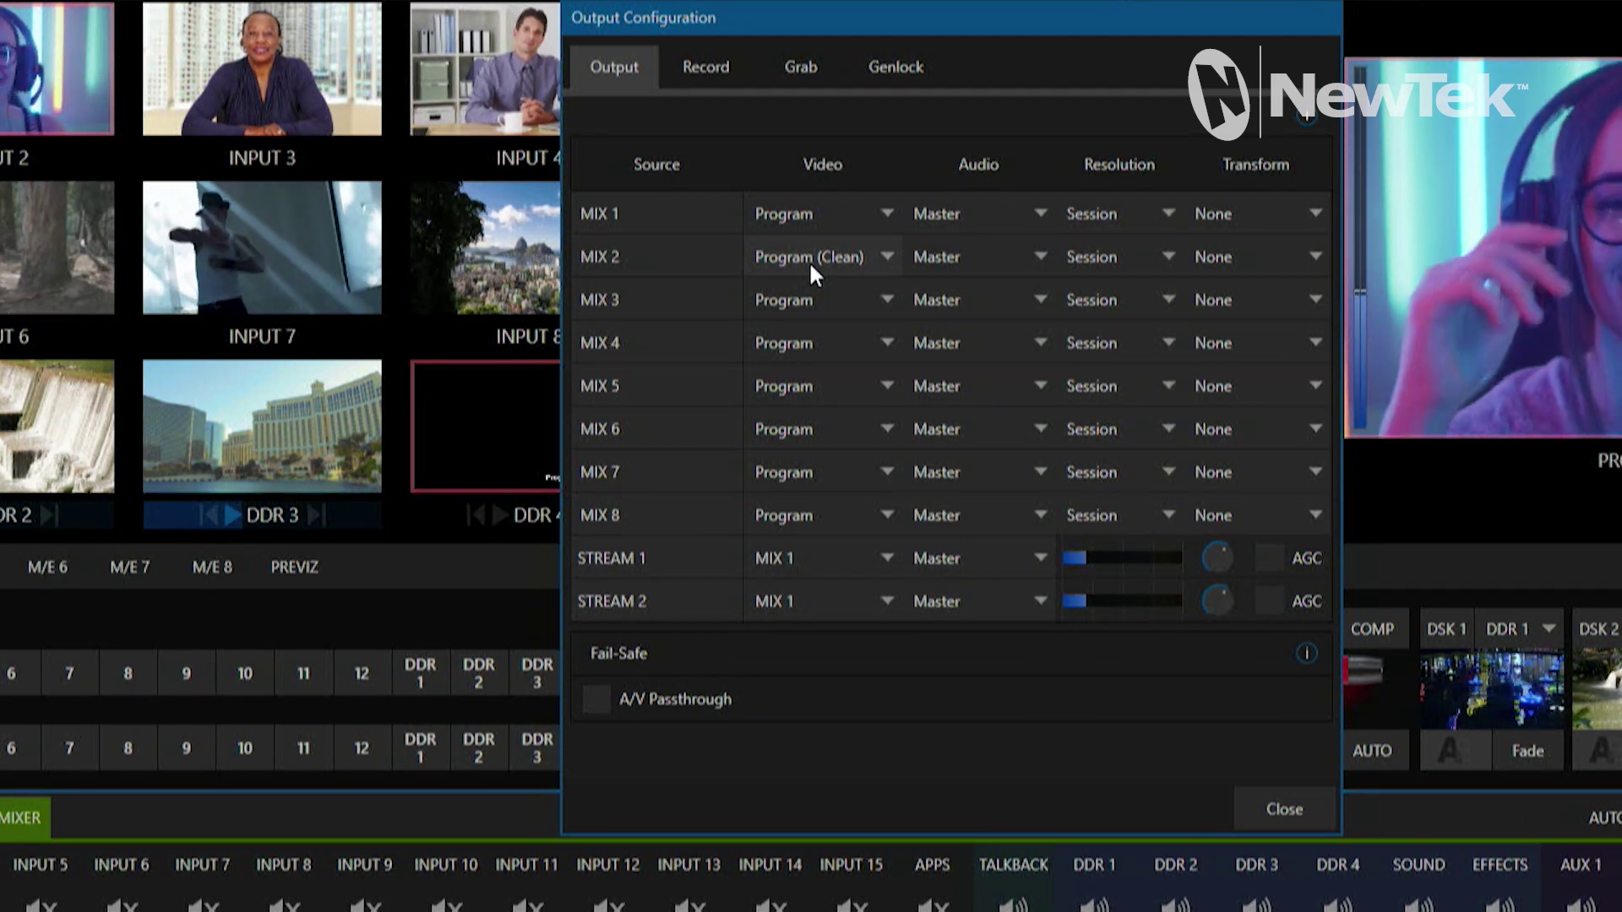
{"action": "left_click", "coordinate": [1283, 810]}
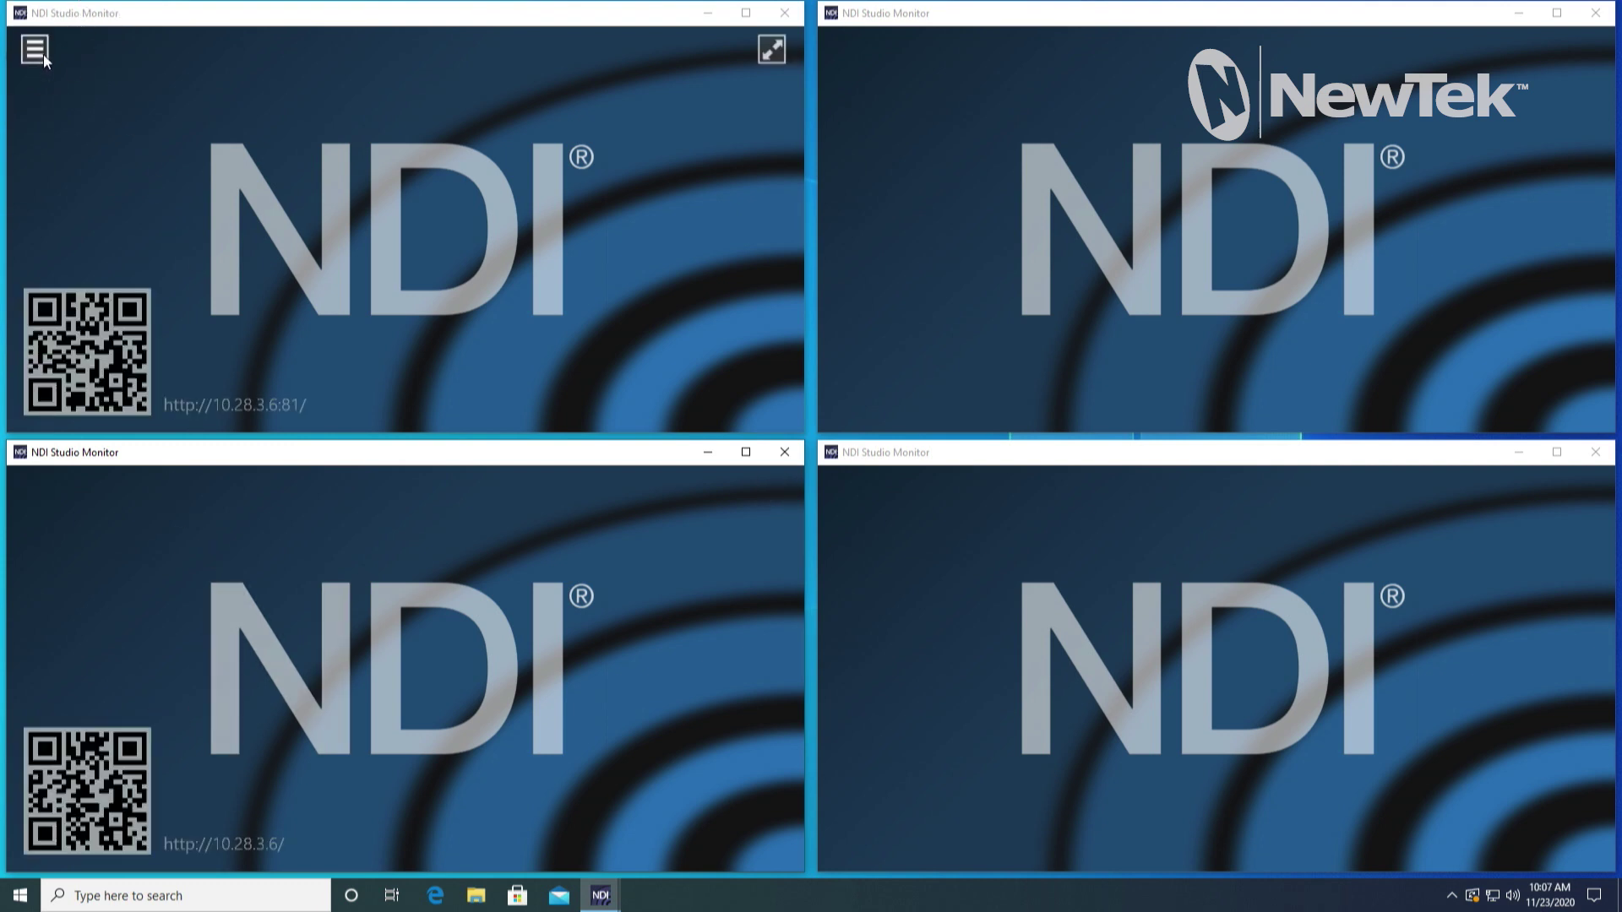
Set the top-left NDI Studio Monitor window's source to TC2-CONTROLLER > MIX 1
{"action": "left_click", "coordinate": [38, 50]}
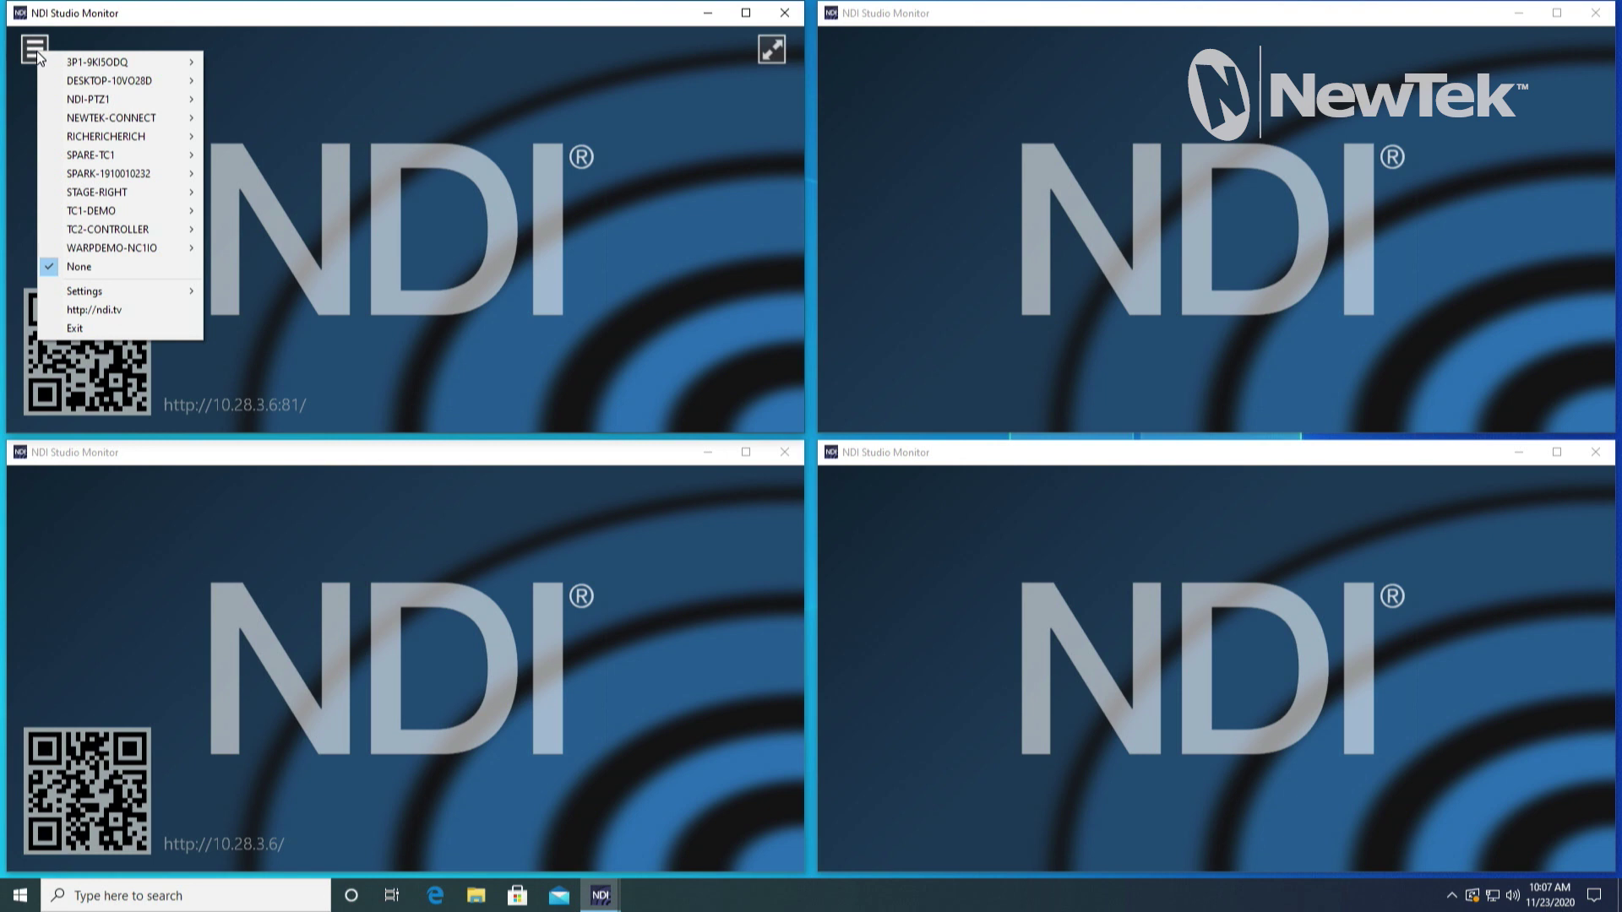
{"action": "mouse_move", "coordinate": [117, 229]}
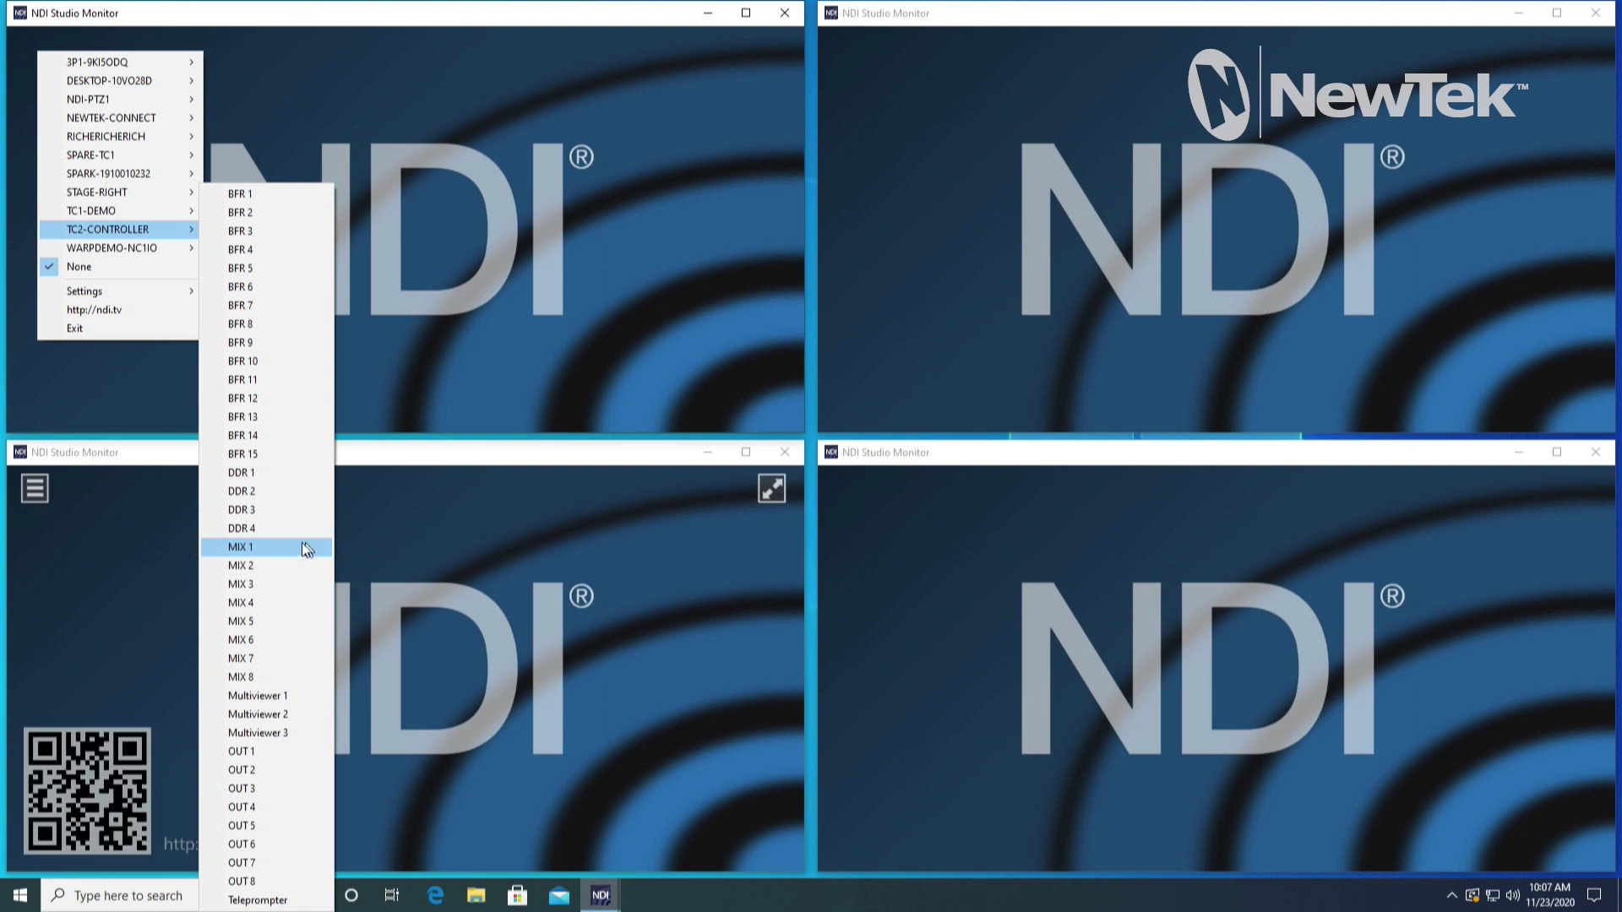
{"action": "left_click", "coordinate": [266, 548]}
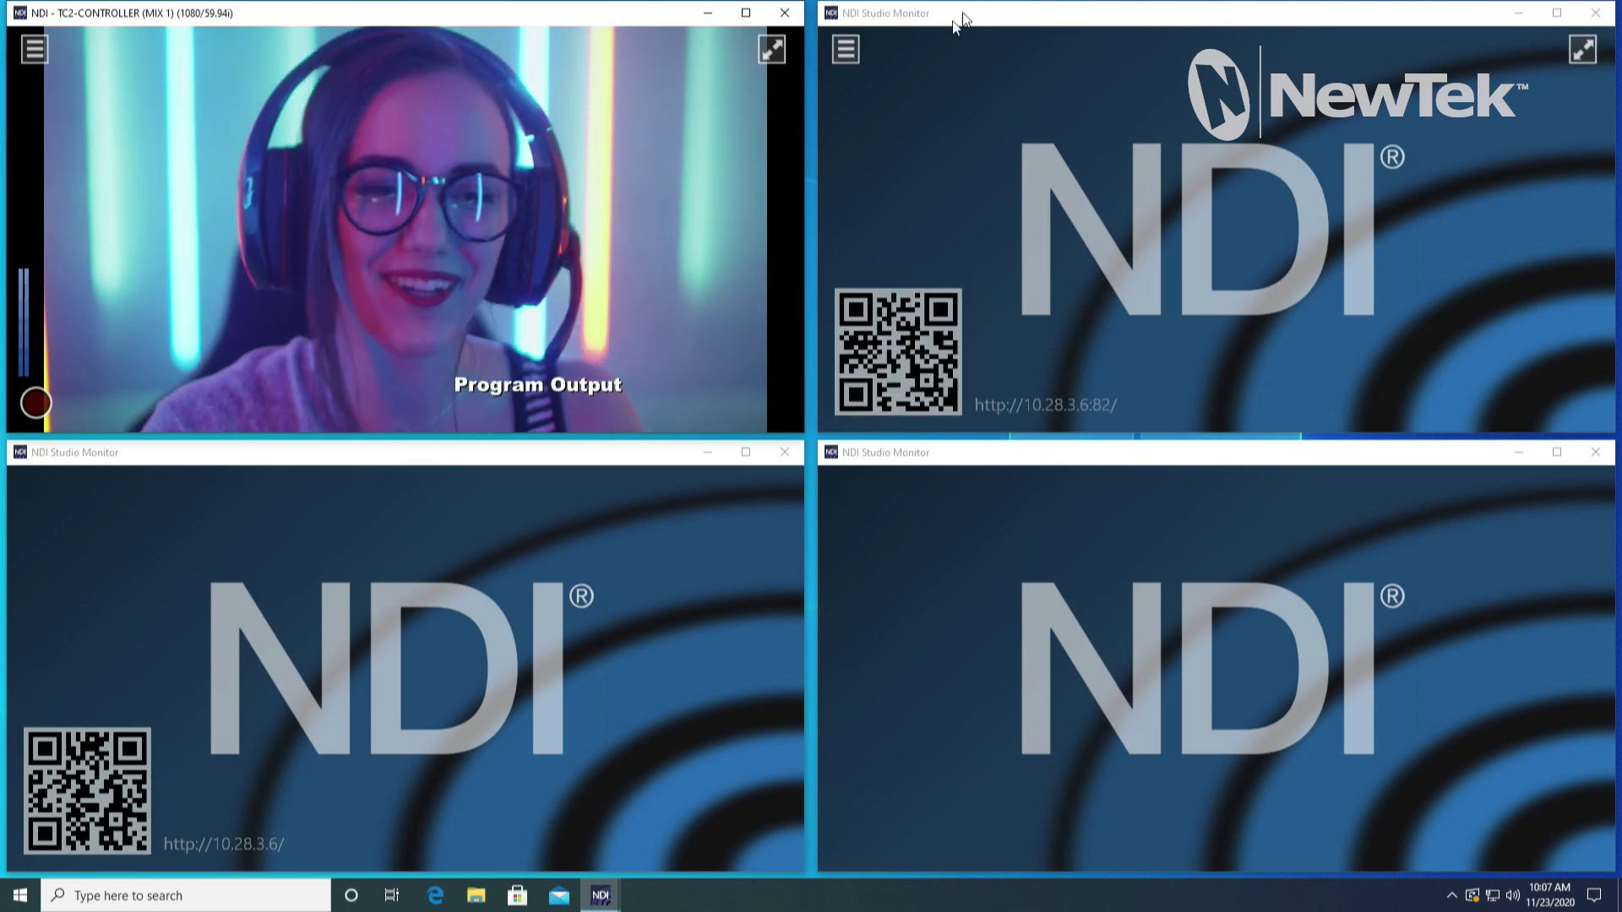
Set the top-right monitor window to TC2-CONTROLLER > MIX 2 and switch back to TriCaster
{"action": "left_click", "coordinate": [846, 49]}
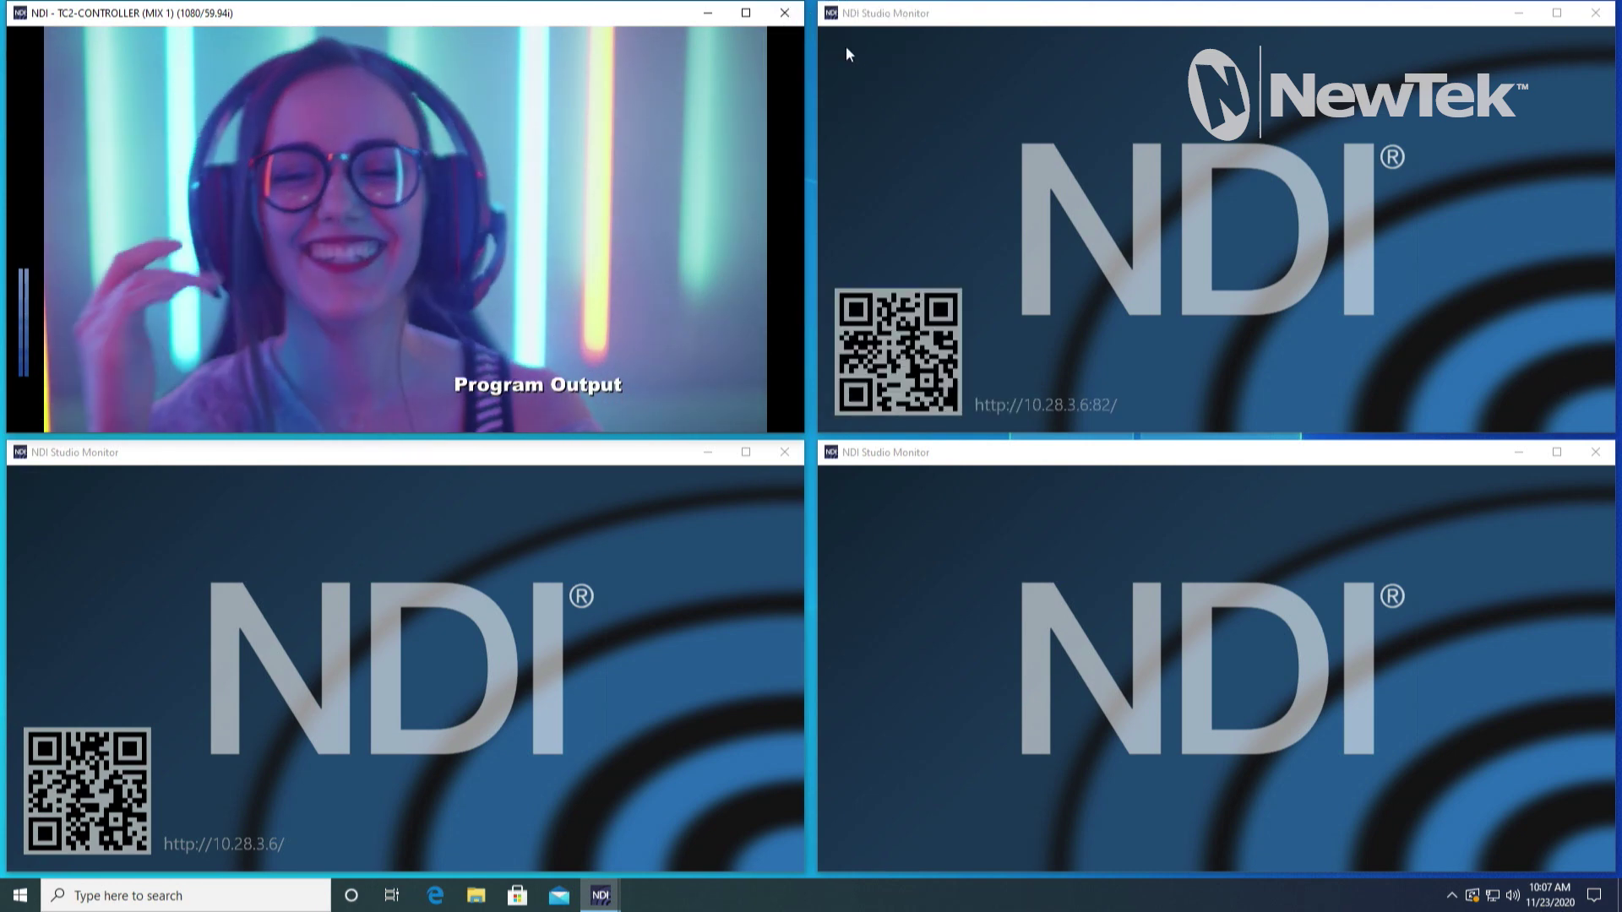
{"action": "left_click", "coordinate": [849, 52]}
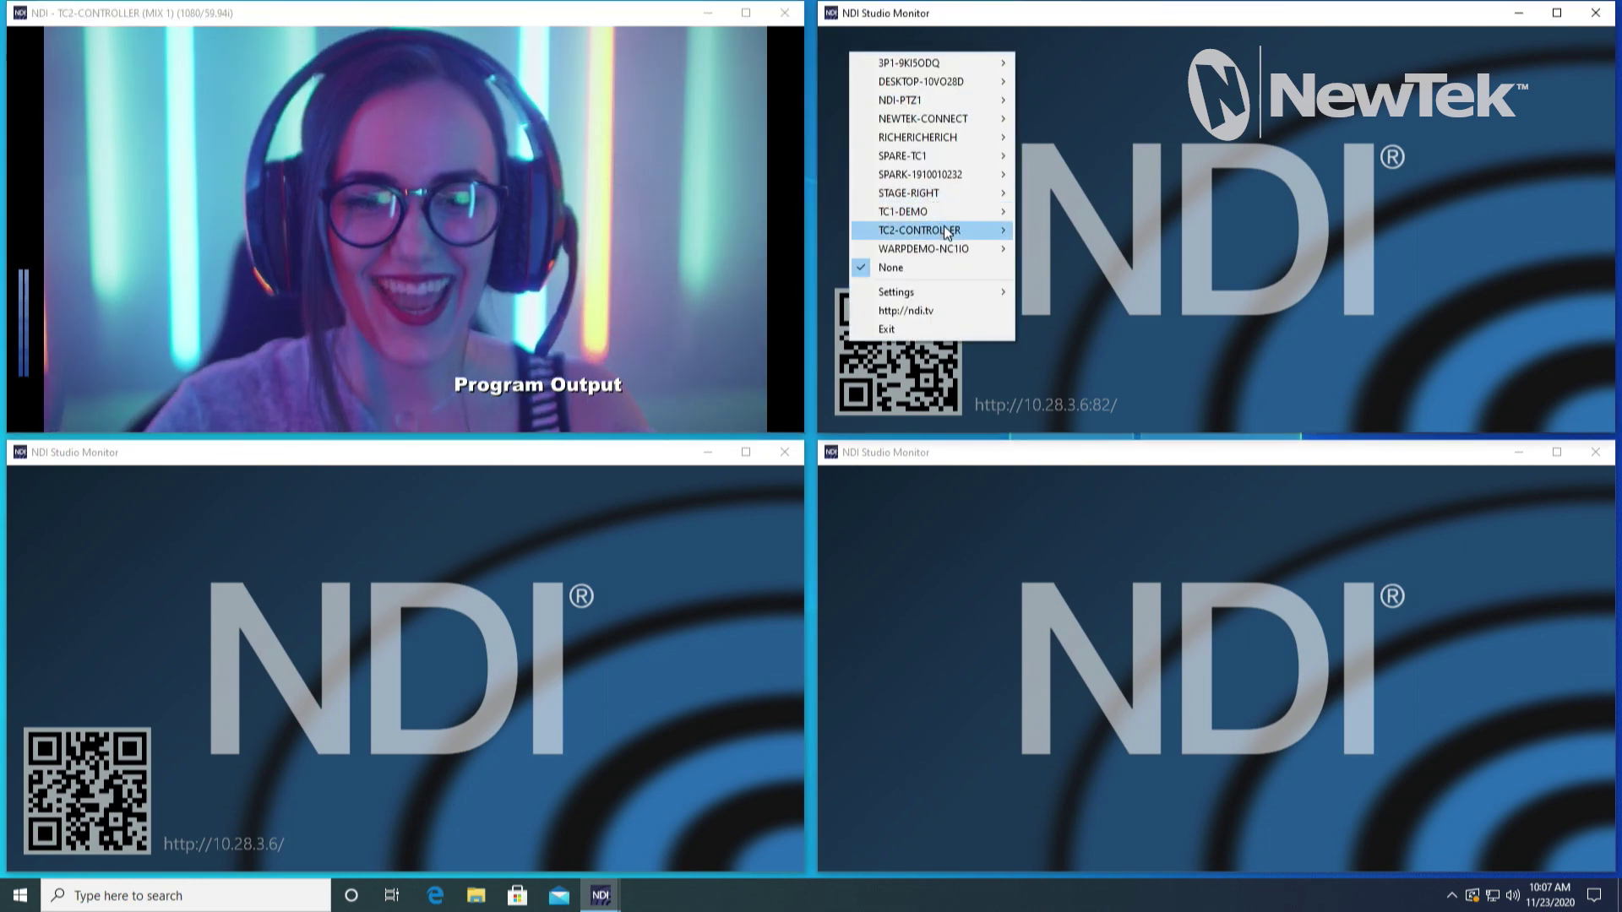
{"action": "mouse_move", "coordinate": [950, 233]}
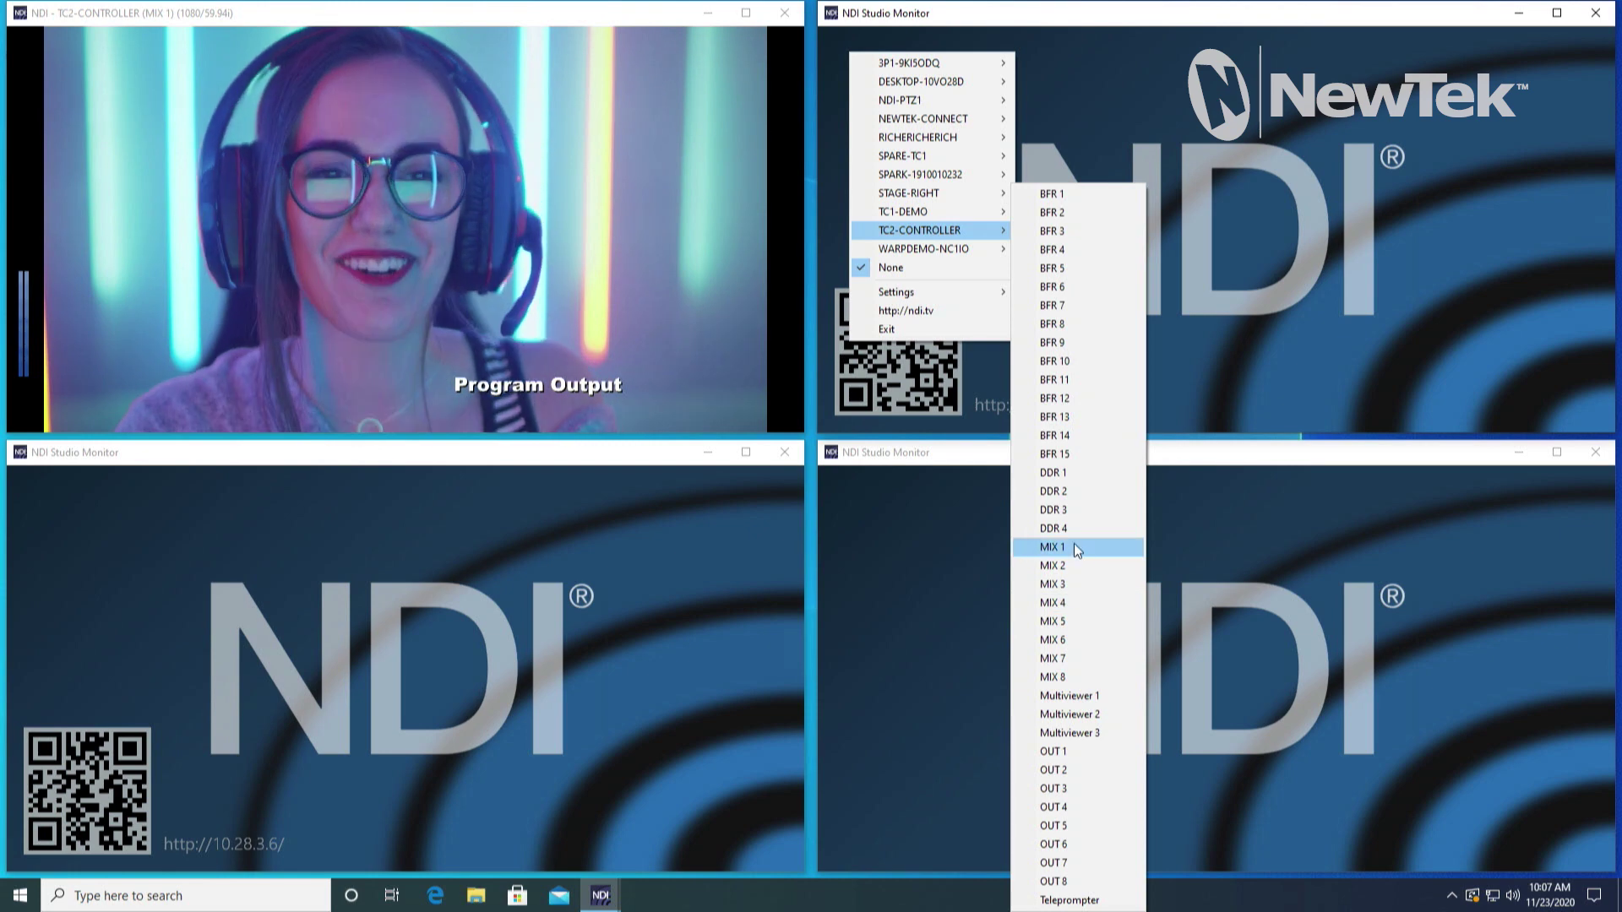
{"action": "left_click", "coordinate": [1077, 564]}
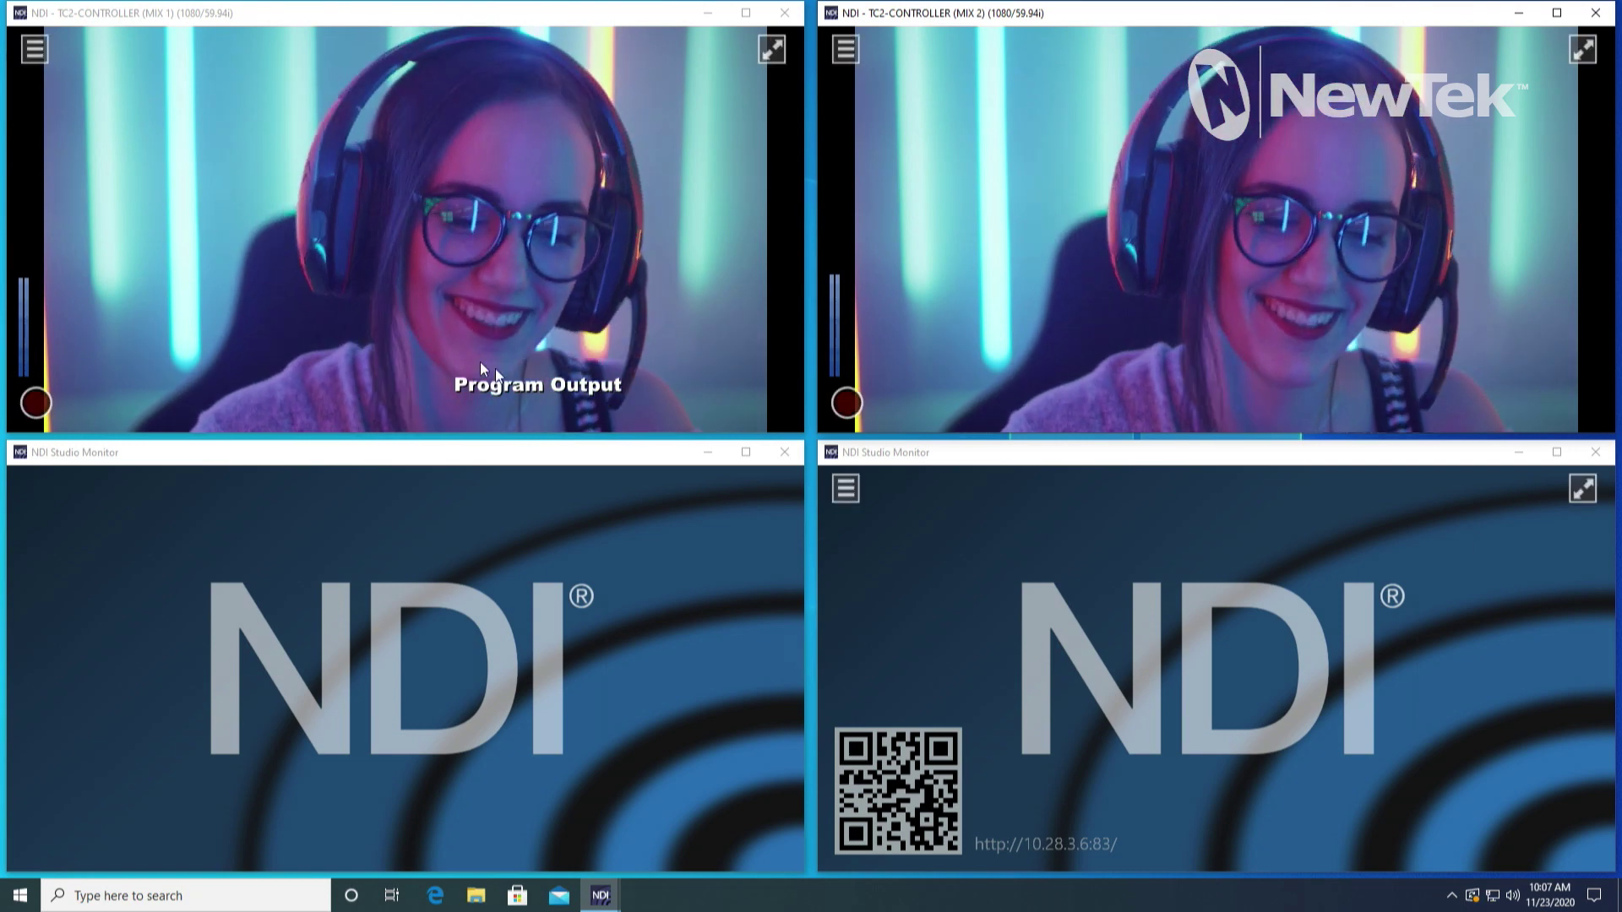
{"action": "left_click", "coordinate": [1536, 402]}
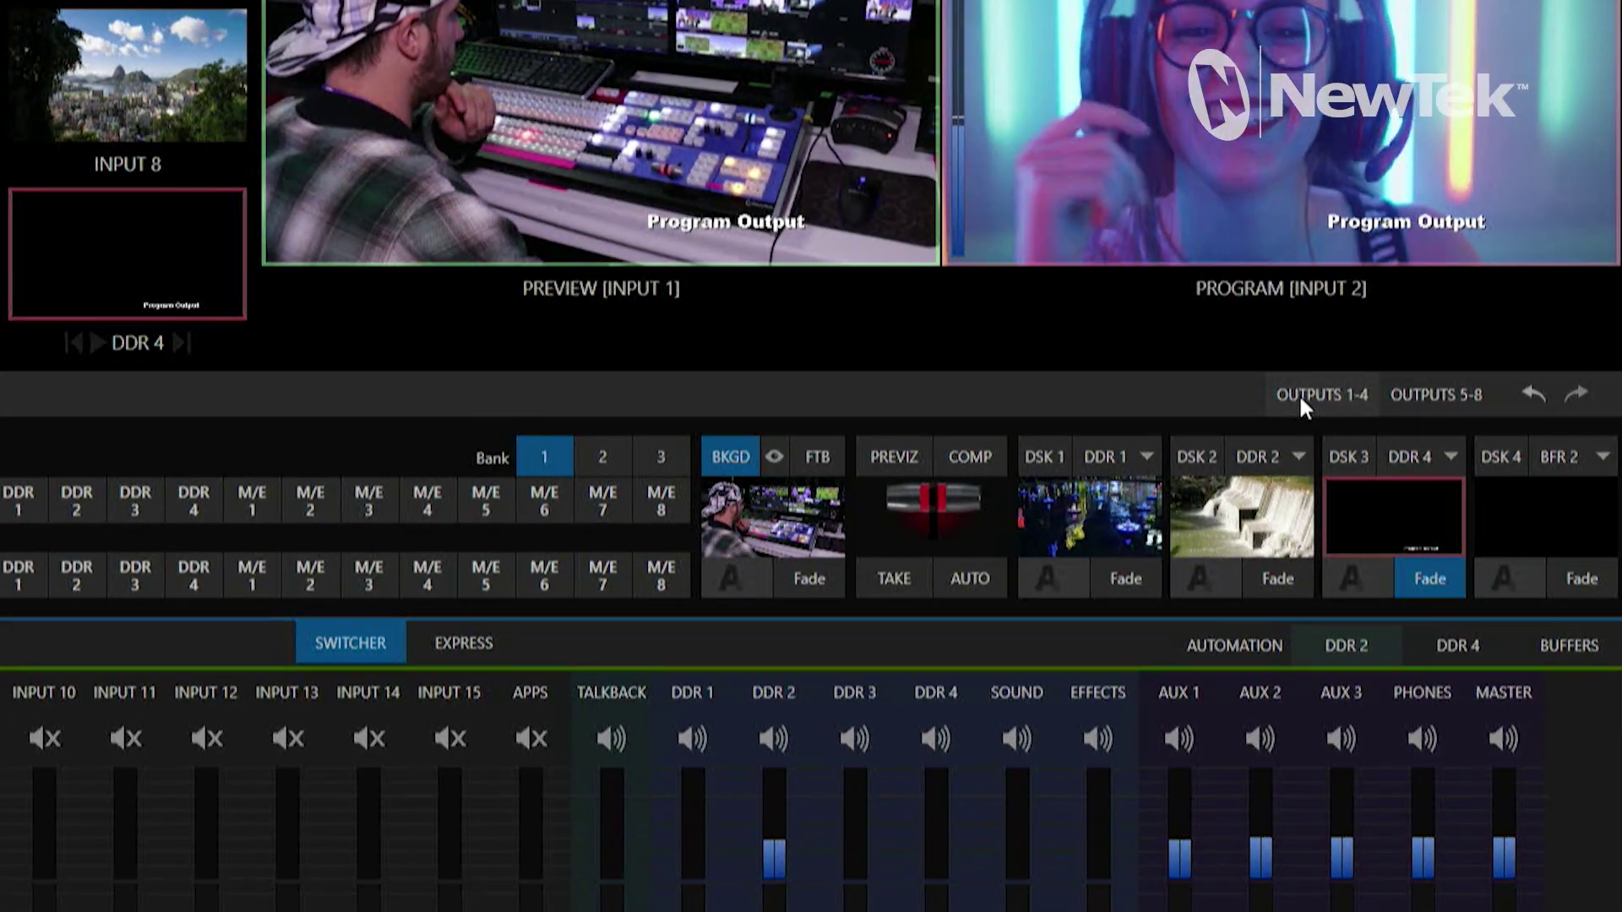
Show the OUTPUTS 1-4 routing rows, all fed by MIX 1, and browse source banks 2 and 3
{"action": "left_click", "coordinate": [1299, 393]}
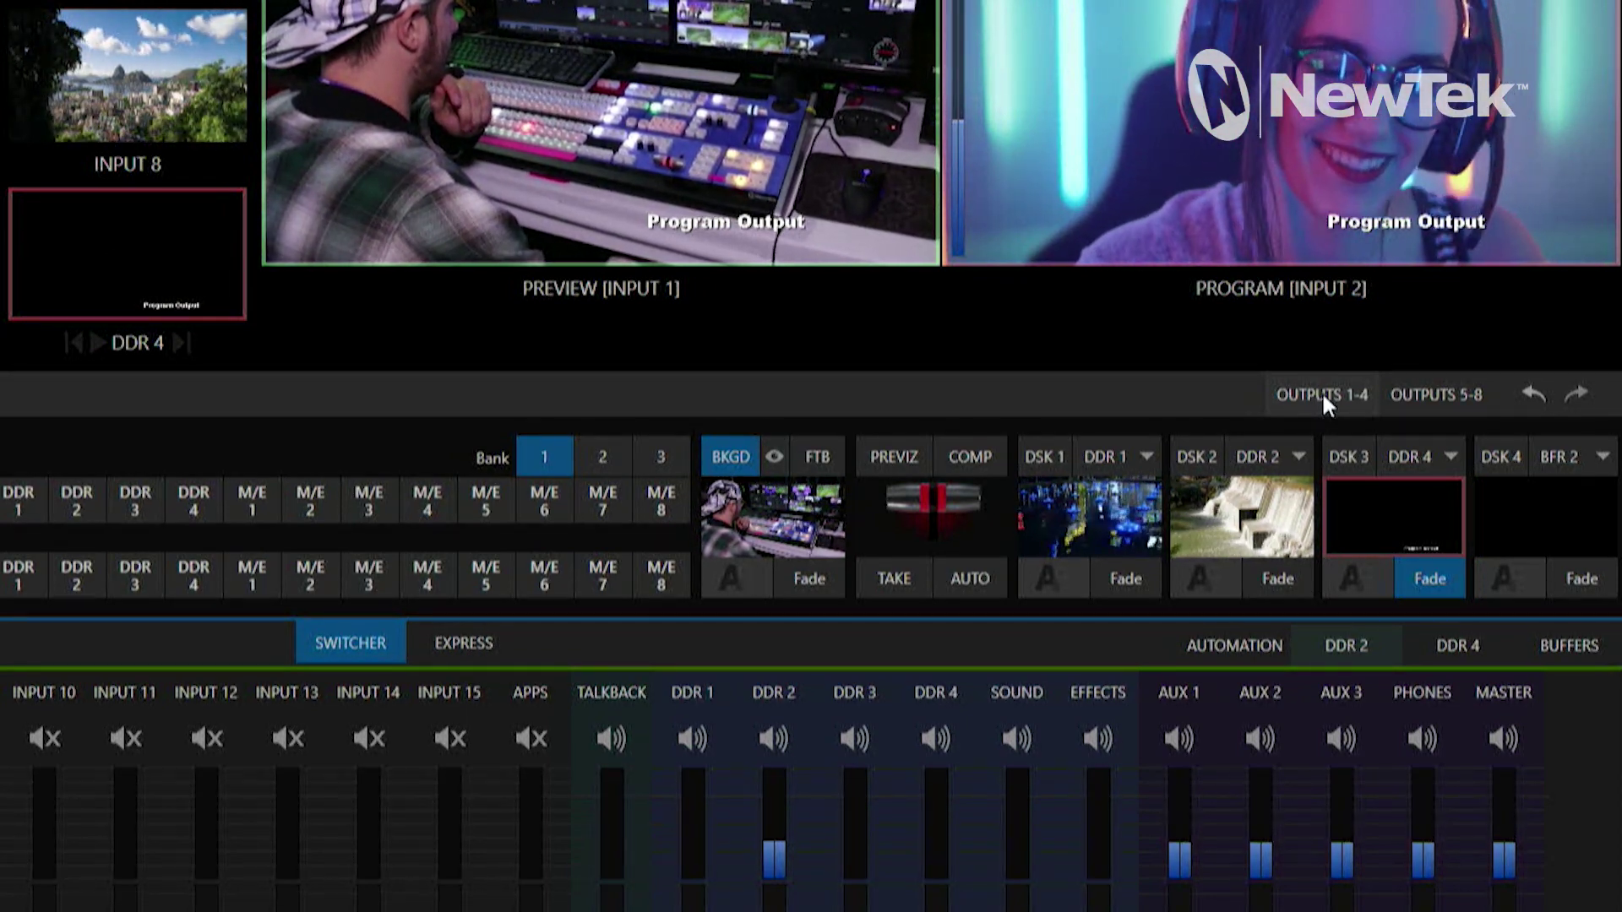
{"action": "left_click", "coordinate": [1321, 394]}
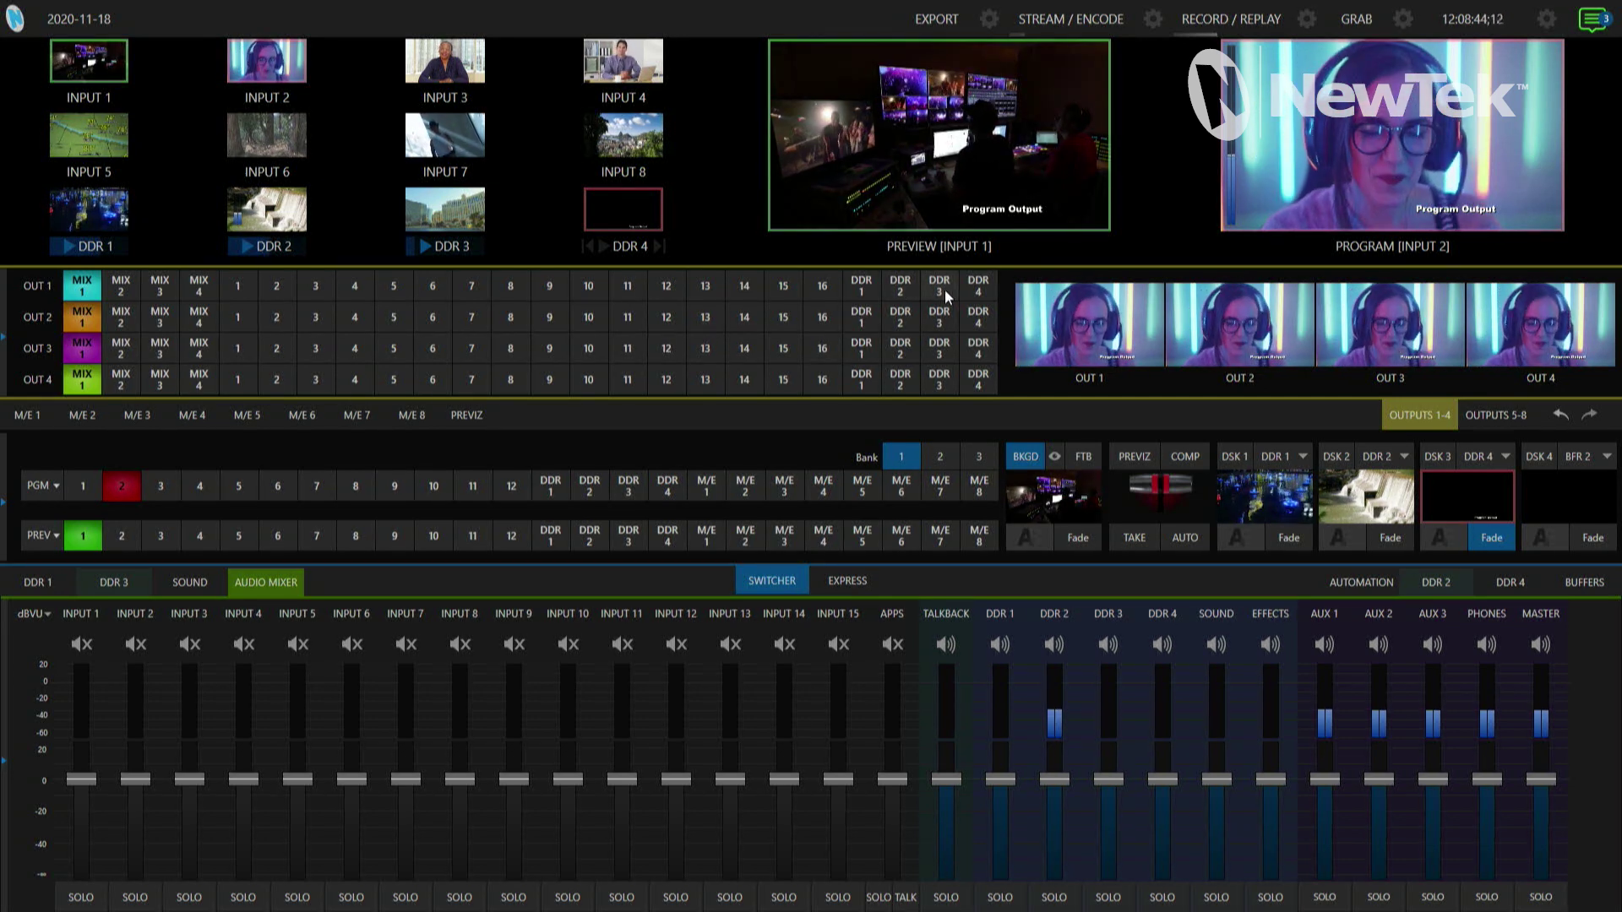
{"action": "left_click", "coordinate": [941, 458]}
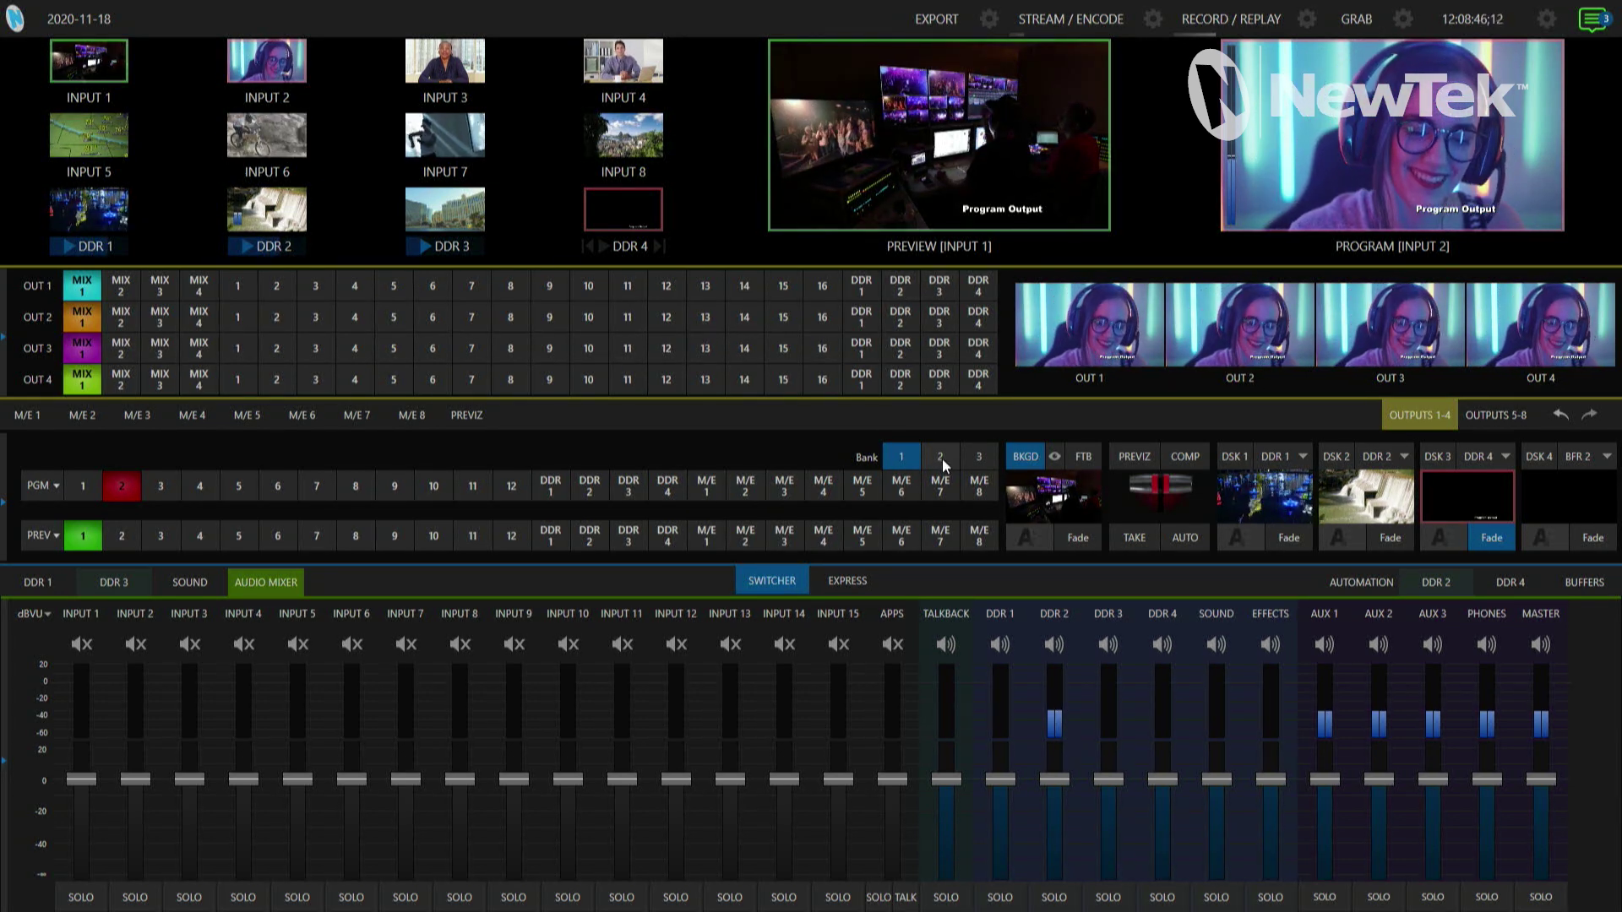
{"action": "left_click", "coordinate": [939, 456]}
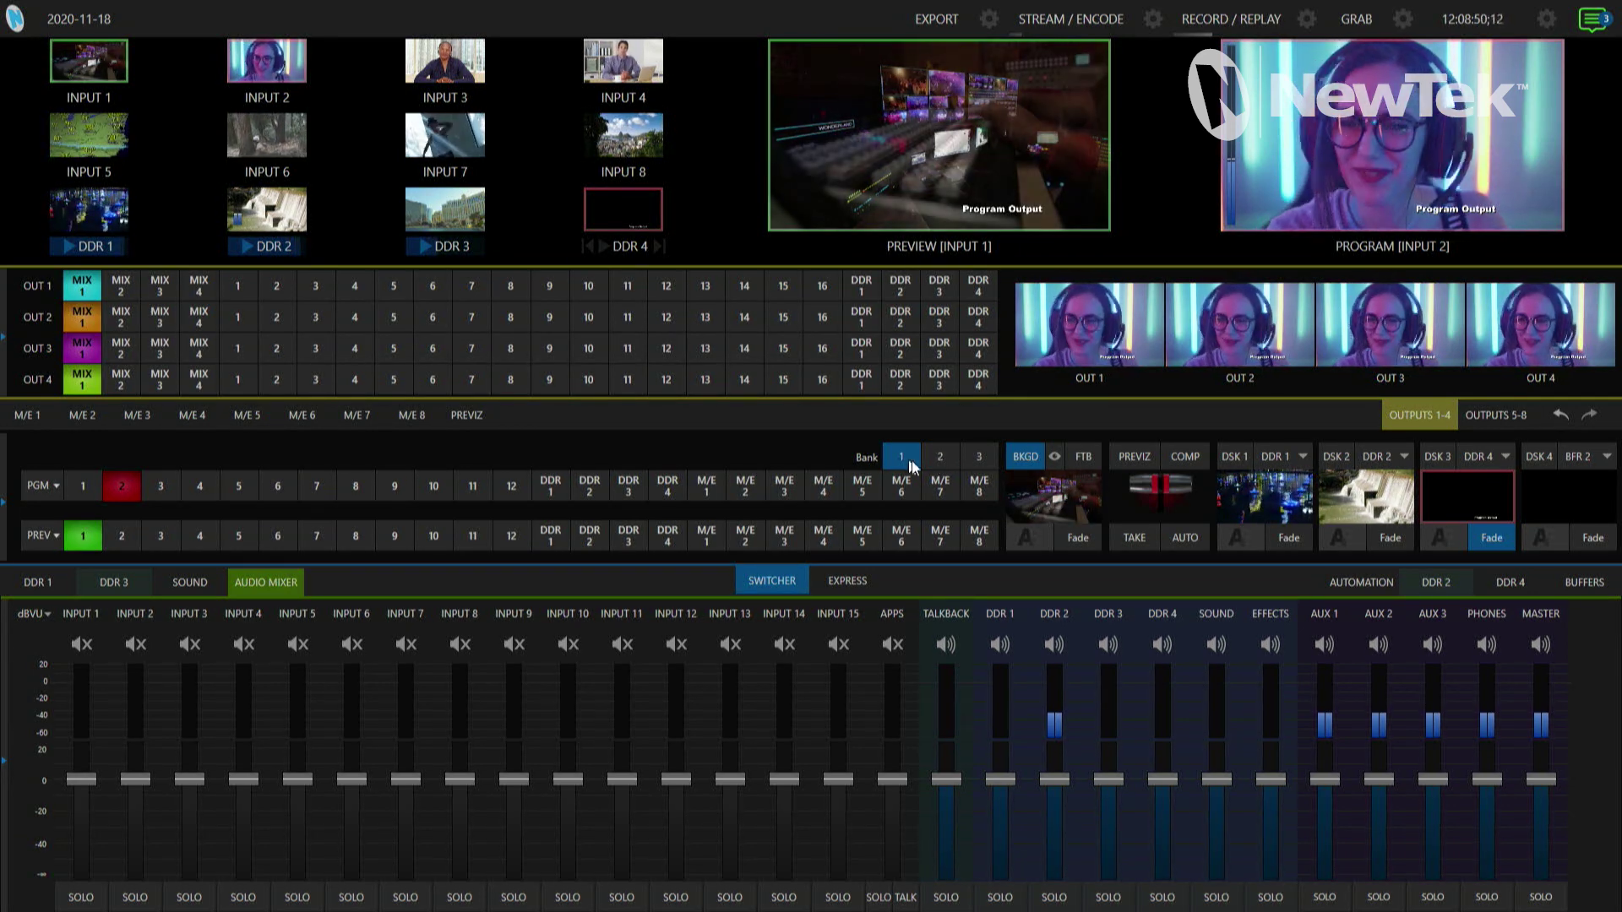
{"action": "left_click", "coordinate": [939, 457]}
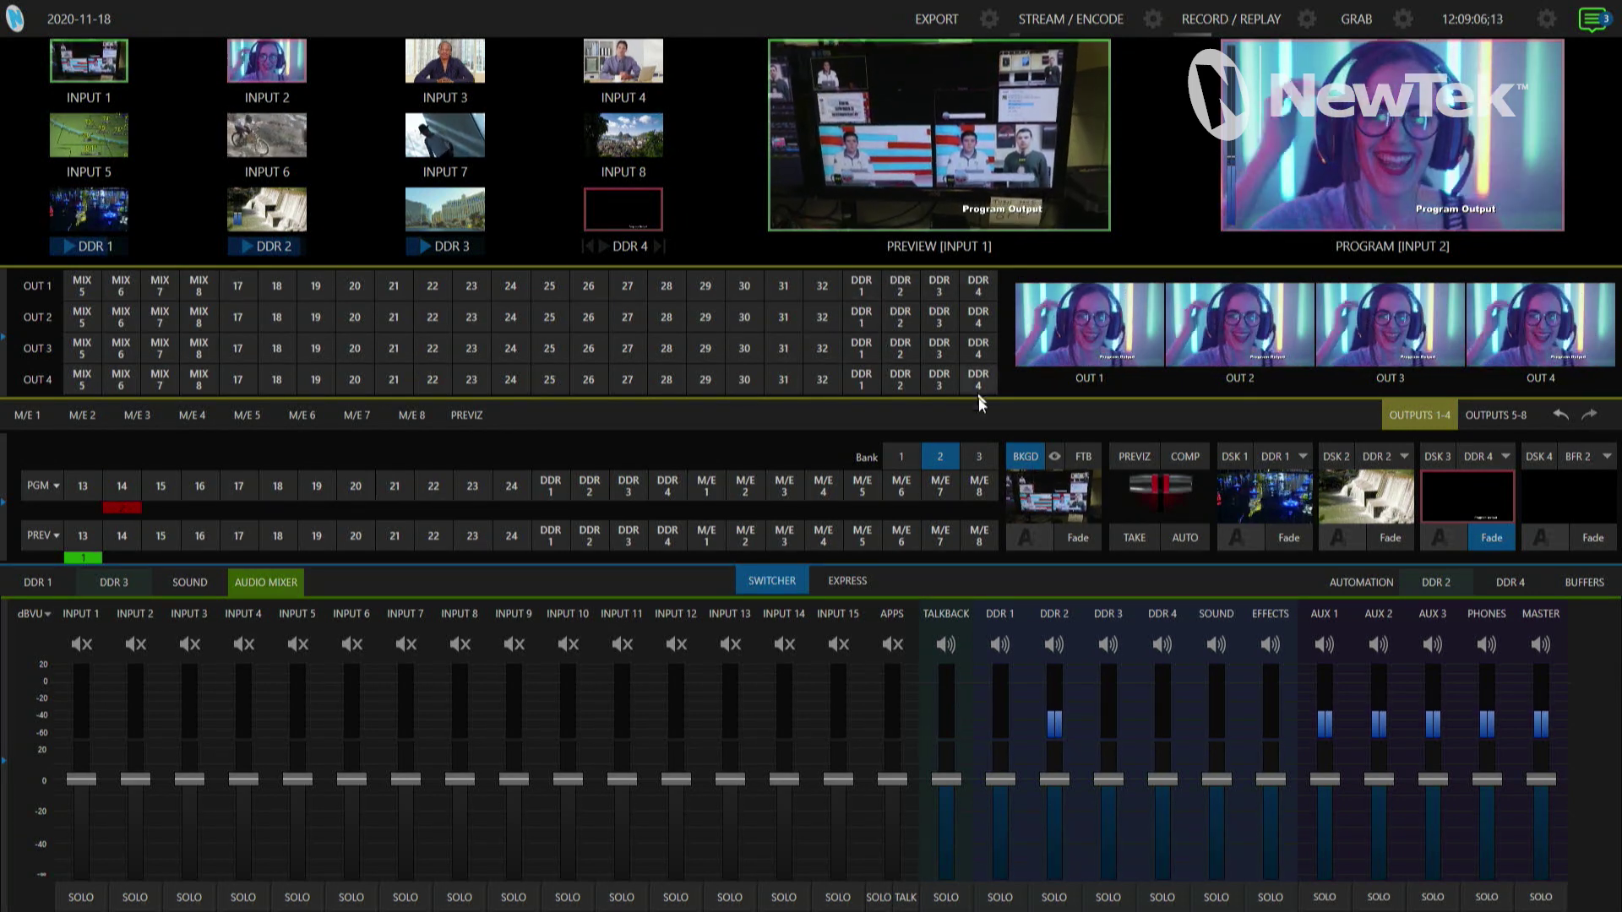
{"action": "left_click", "coordinate": [979, 457]}
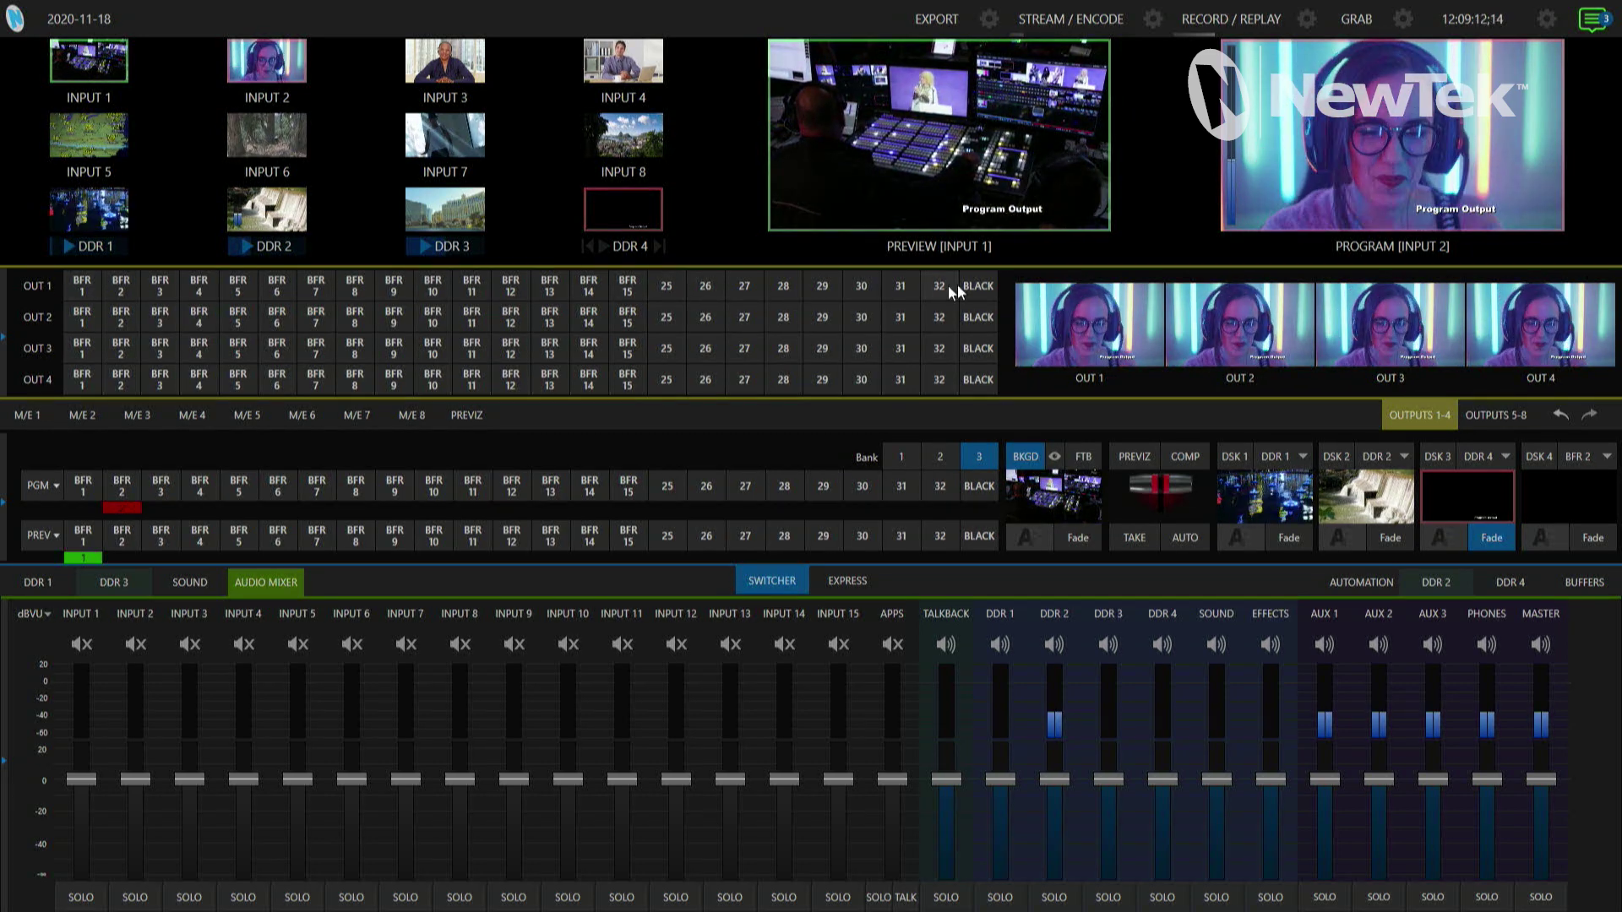
{"action": "left_click", "coordinate": [941, 456]}
{"action": "left_click", "coordinate": [899, 458]}
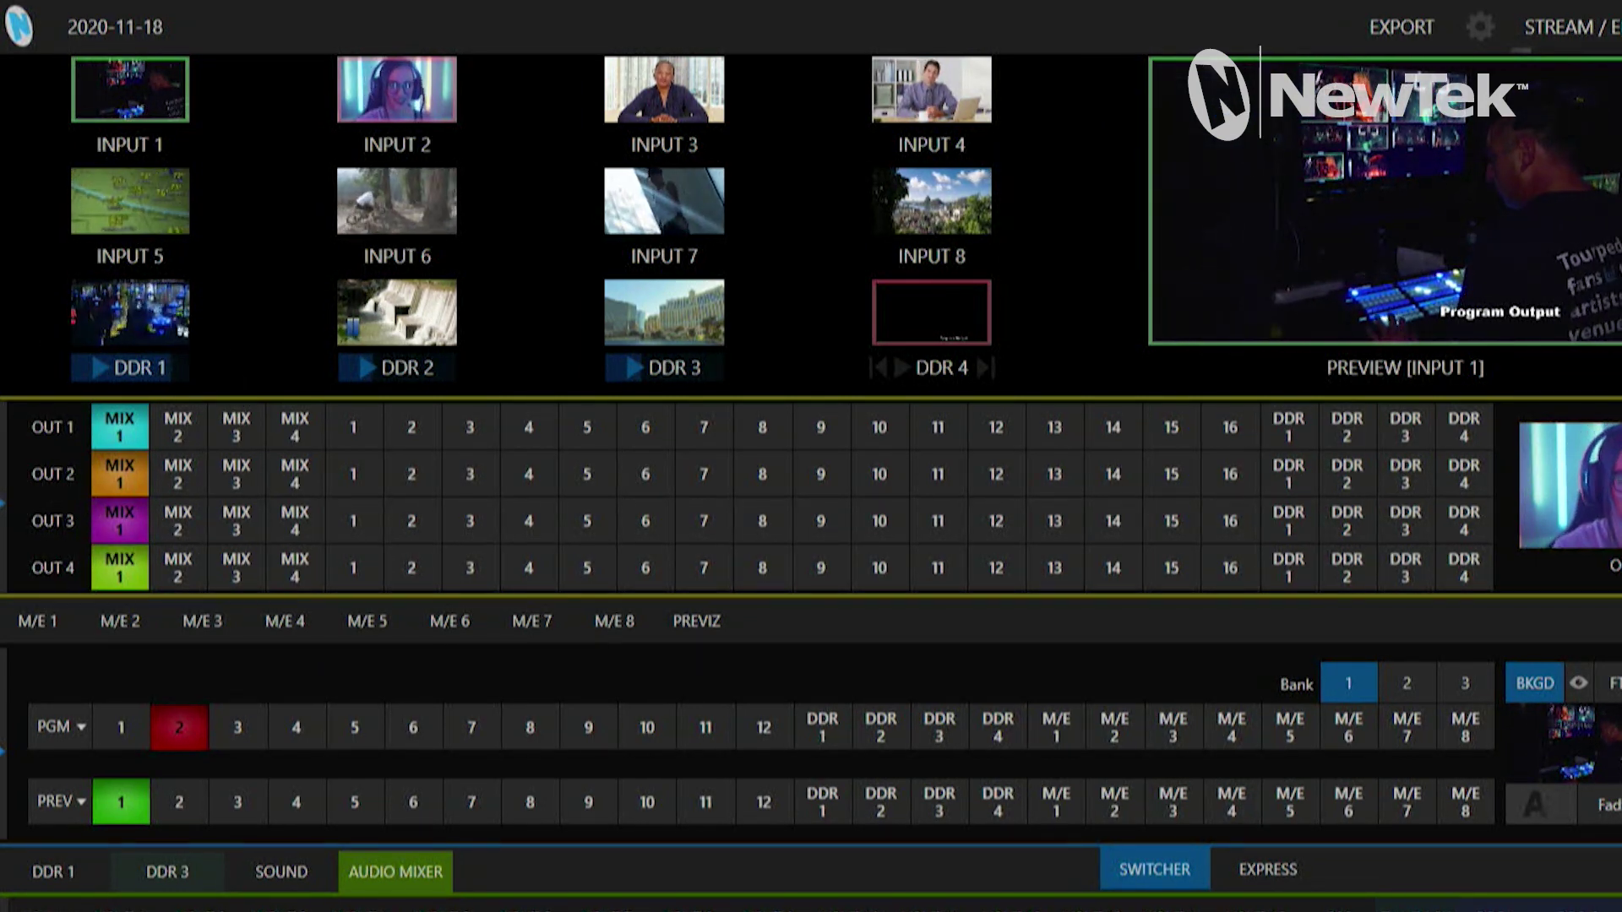
{"action": "left_click", "coordinate": [179, 473]}
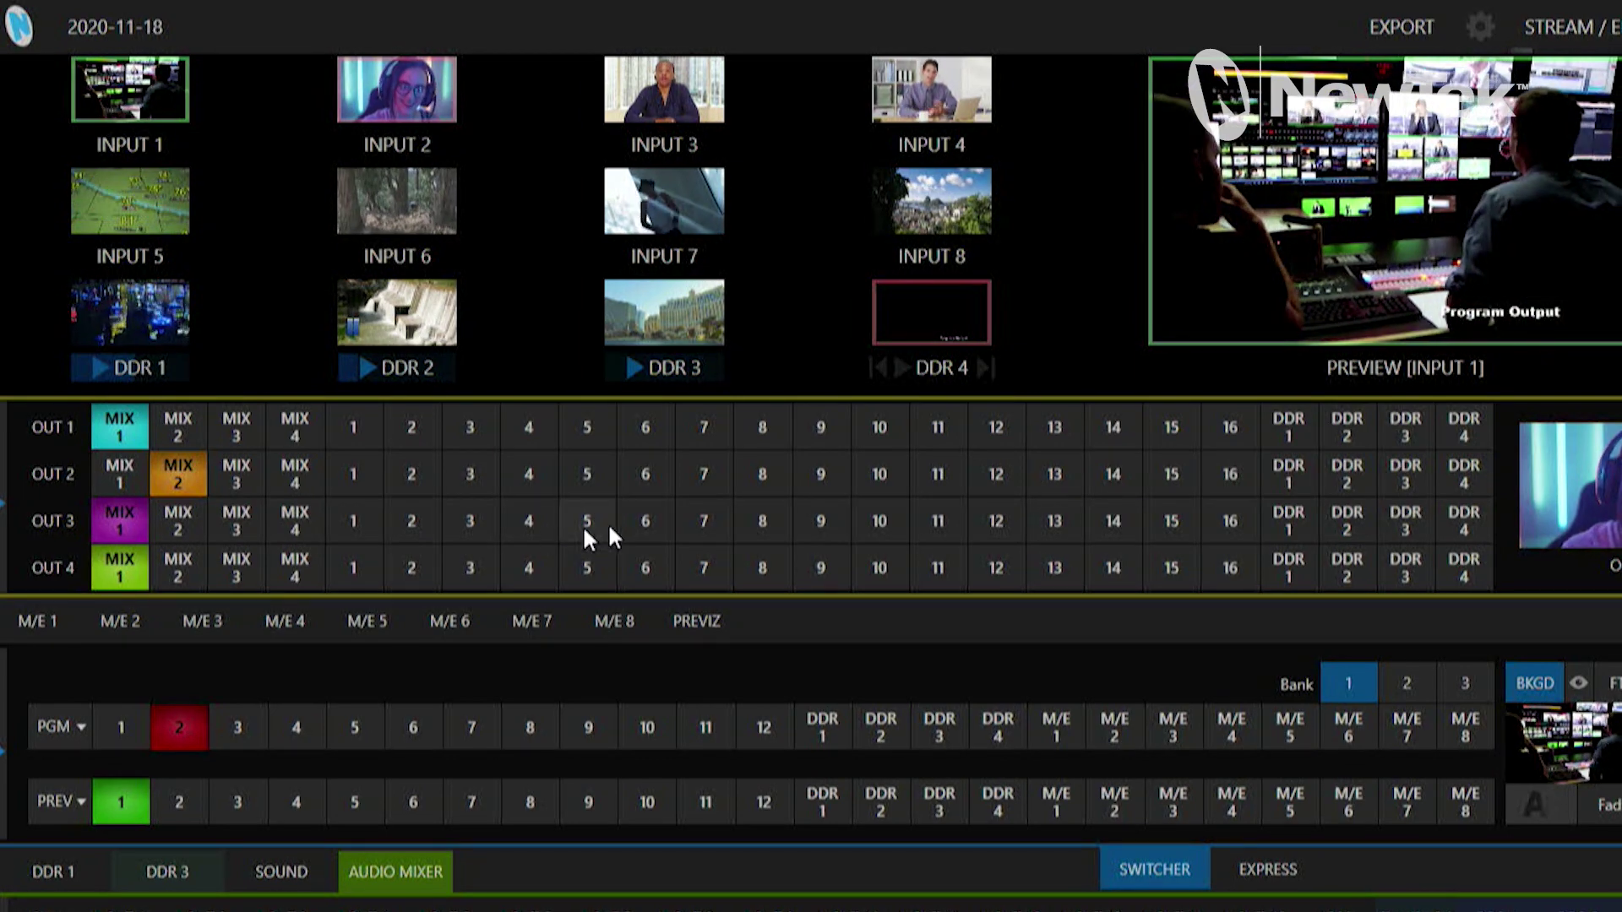
{"action": "left_click", "coordinate": [468, 524]}
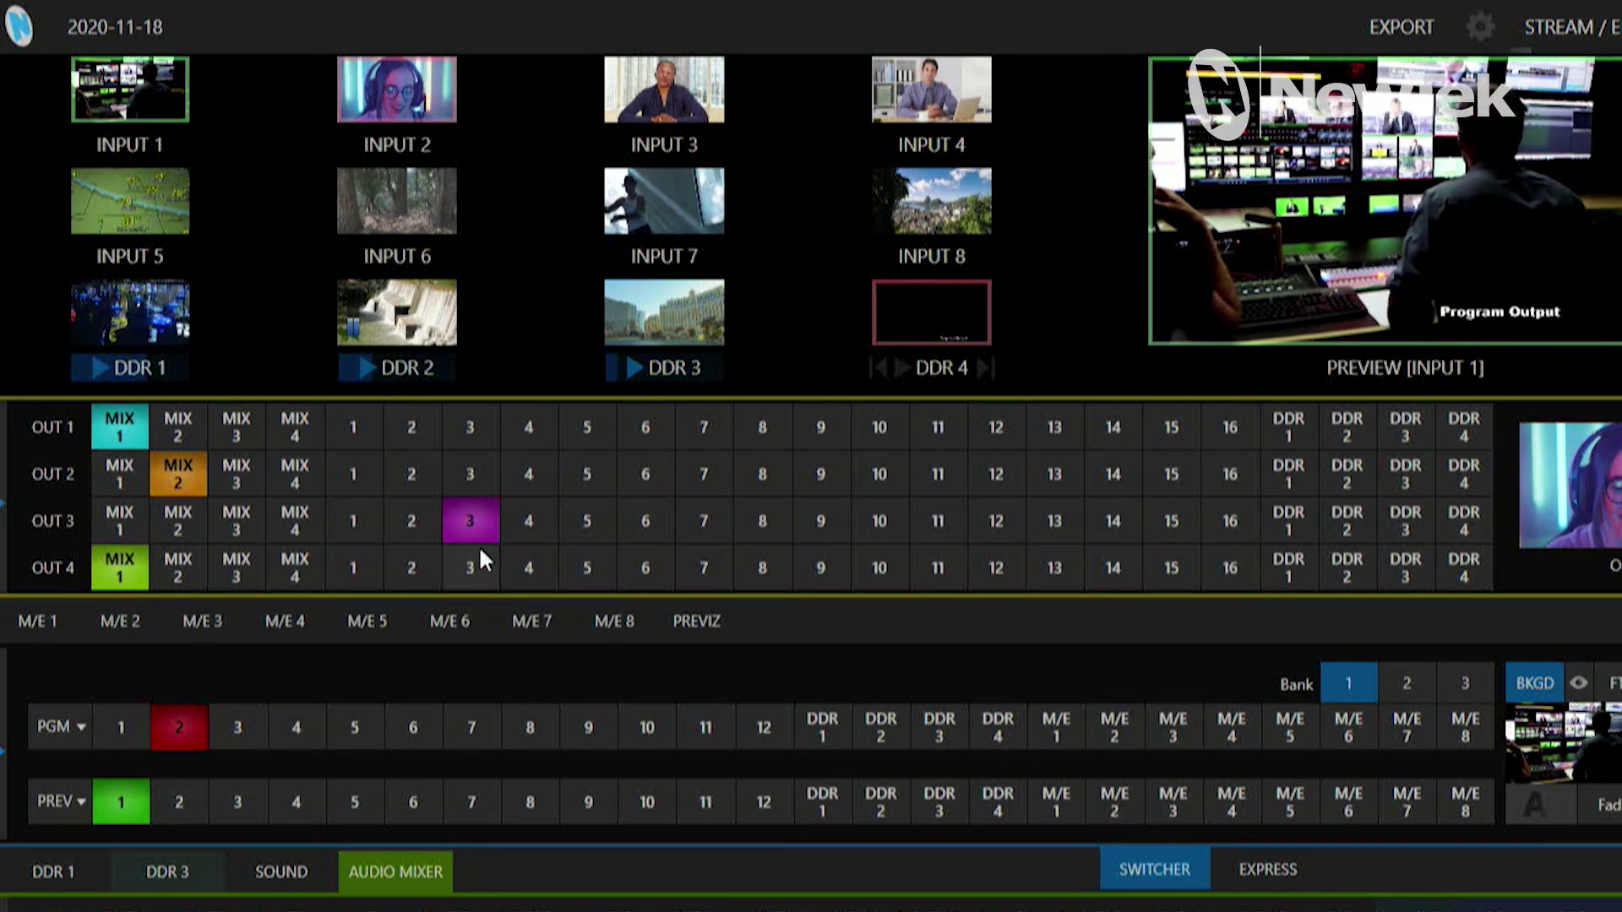
{"action": "left_click", "coordinate": [531, 568]}
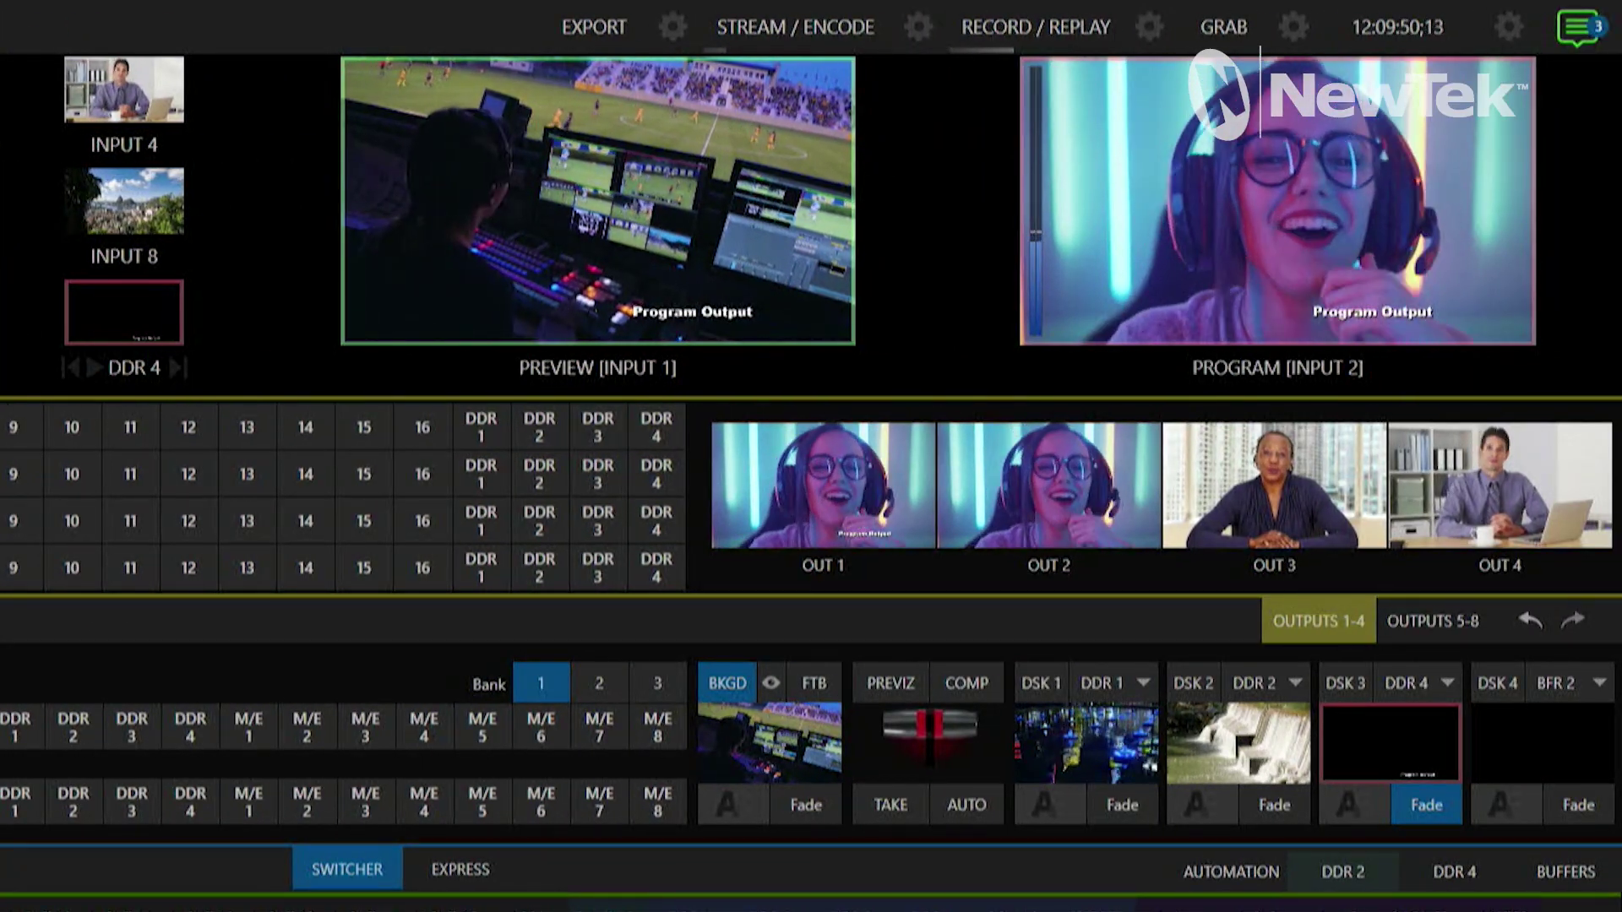
{"action": "mouse_move", "coordinate": [844, 510]}
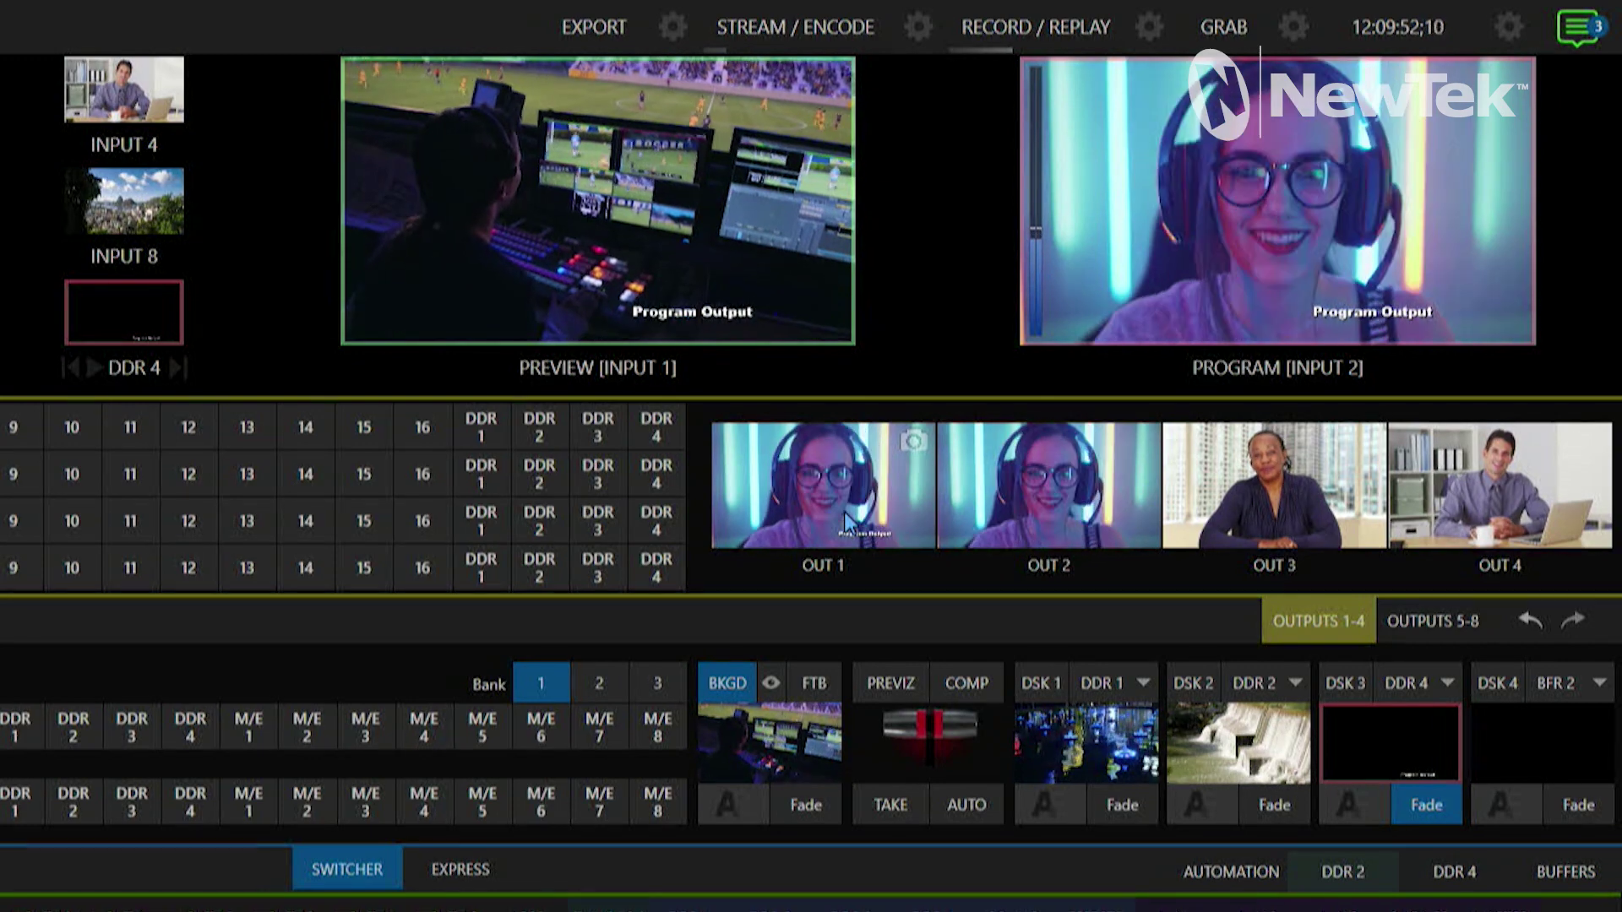
{"action": "left_click", "coordinate": [844, 510]}
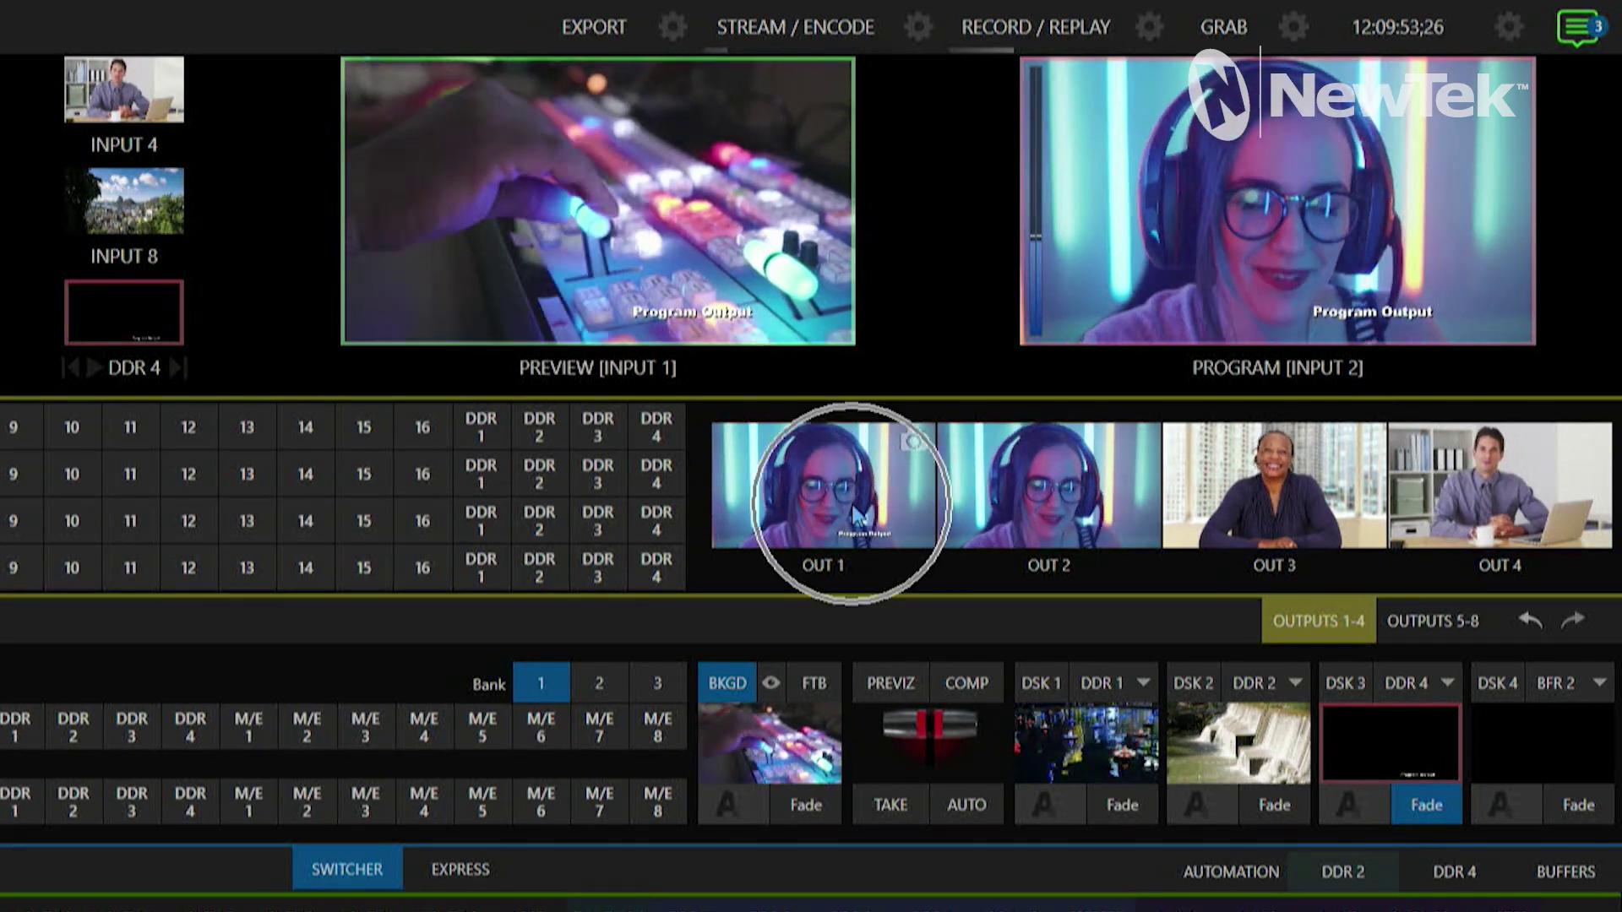
{"action": "left_click", "coordinate": [1038, 511]}
{"action": "left_click", "coordinate": [1274, 510]}
{"action": "mouse_move", "coordinate": [1482, 521]}
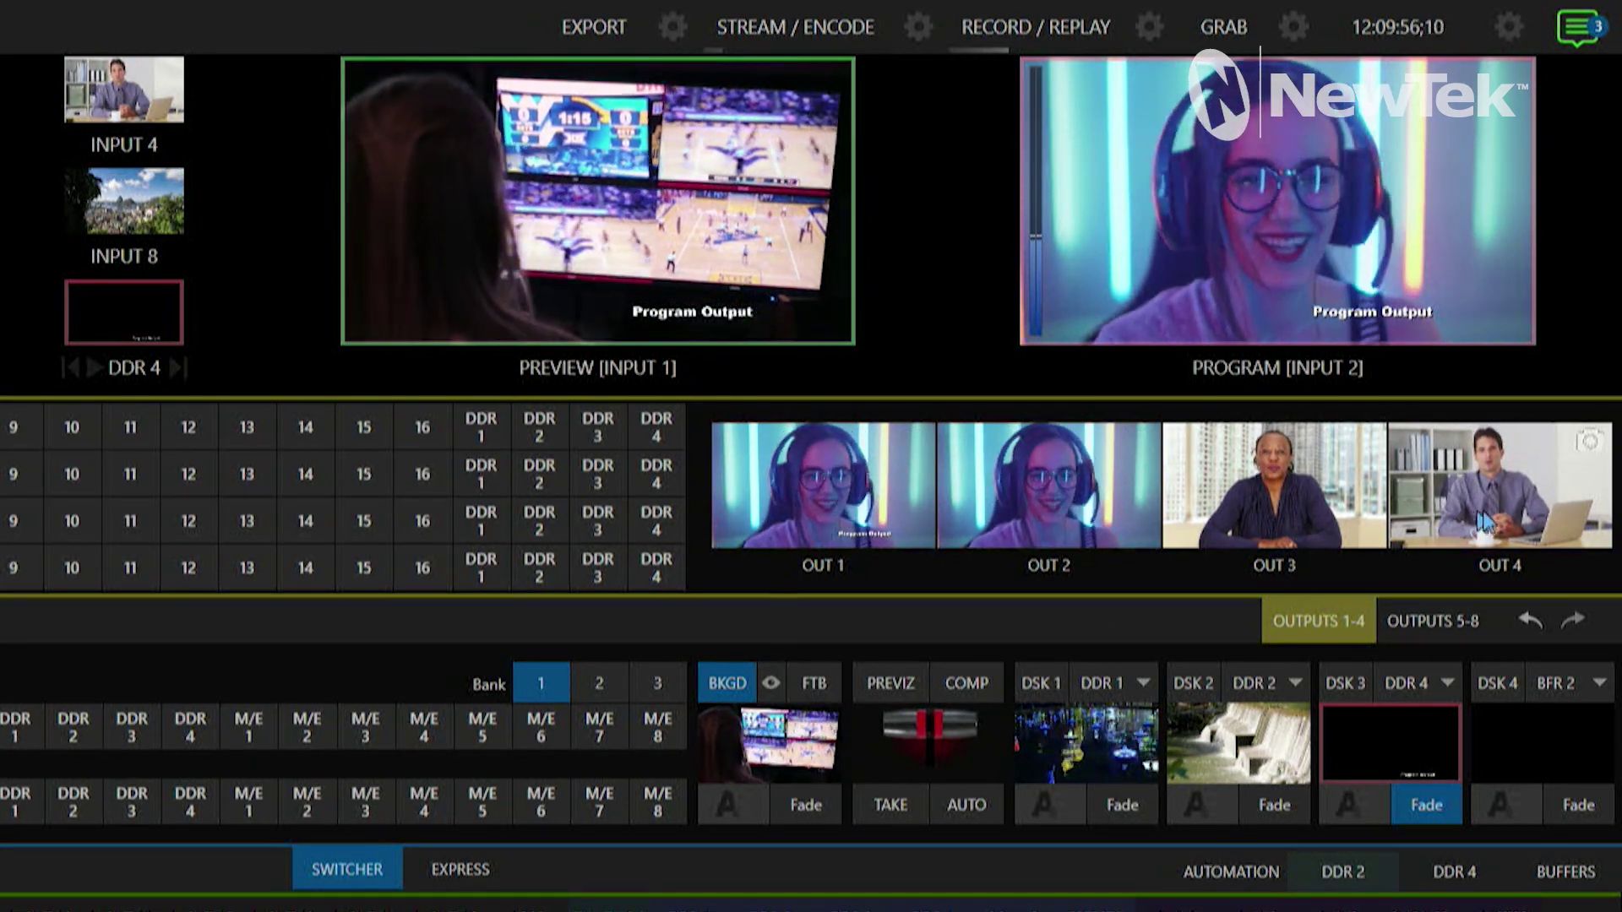
{"action": "mouse_move", "coordinate": [973, 528]}
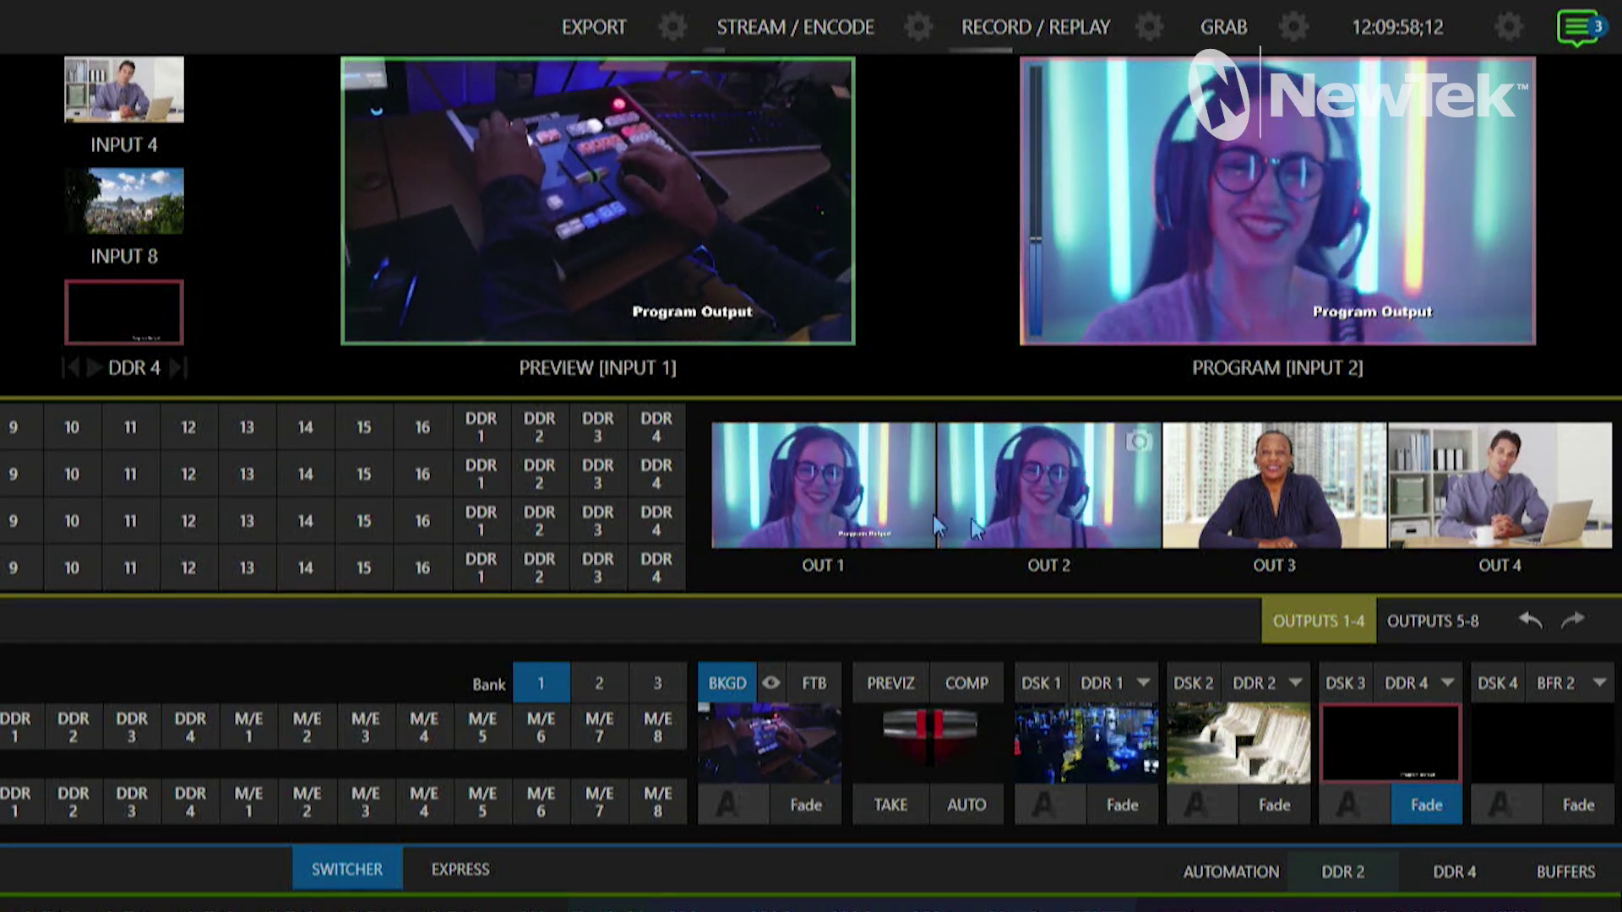
{"action": "mouse_move", "coordinate": [835, 503]}
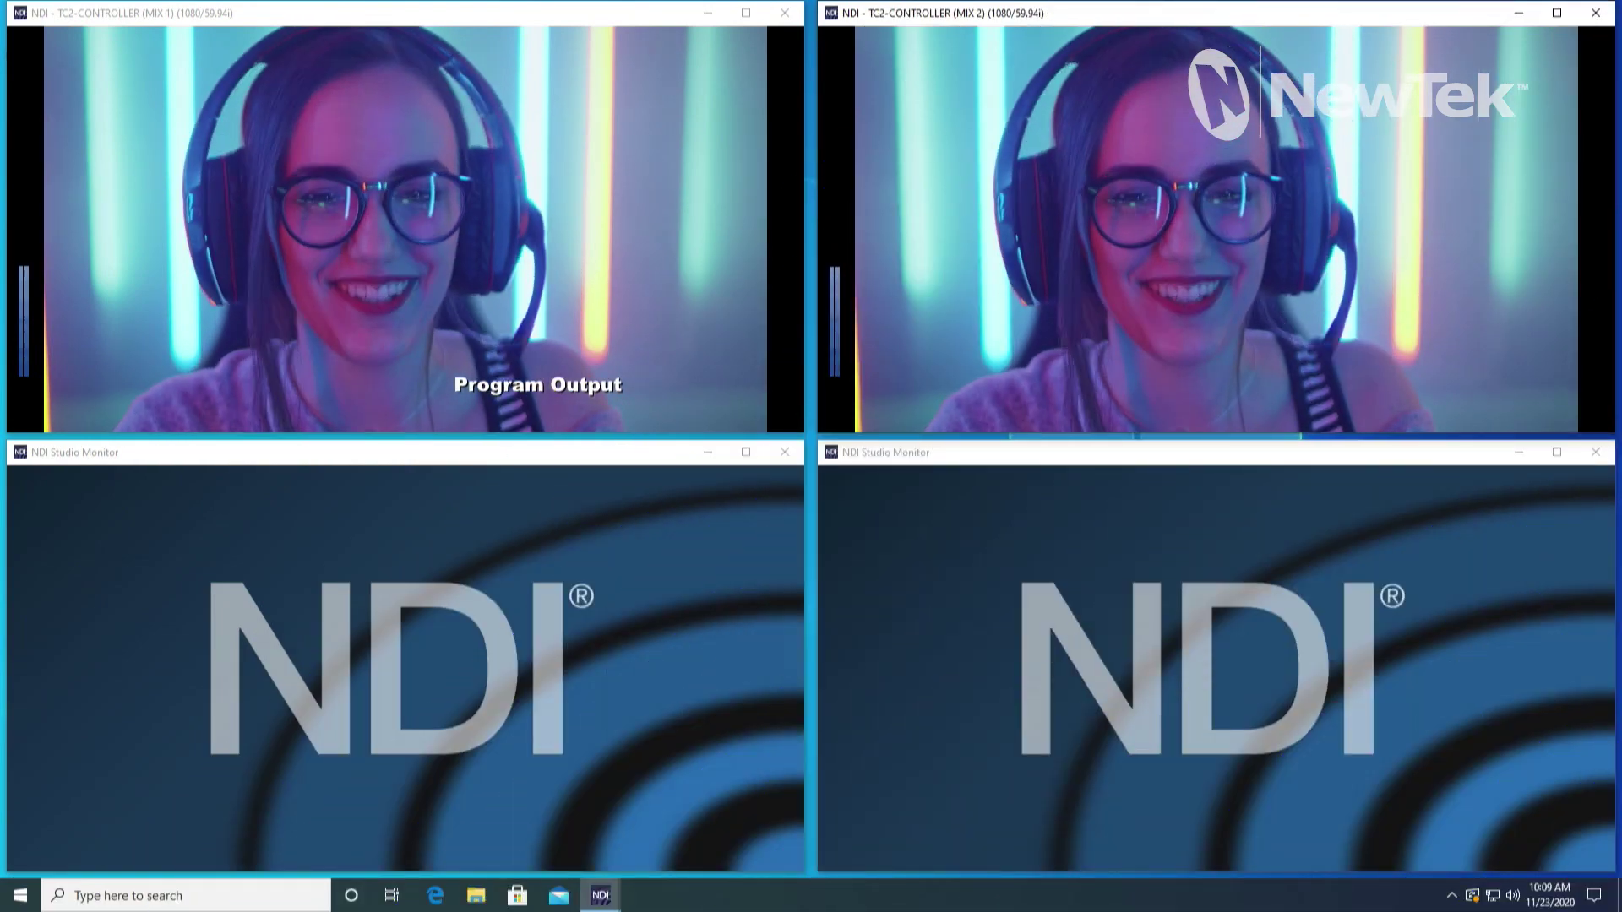
Set both top monitor windows' sources to None, disconnecting MIX 2 and MIX 1
{"action": "mouse_move", "coordinate": [1254, 140]}
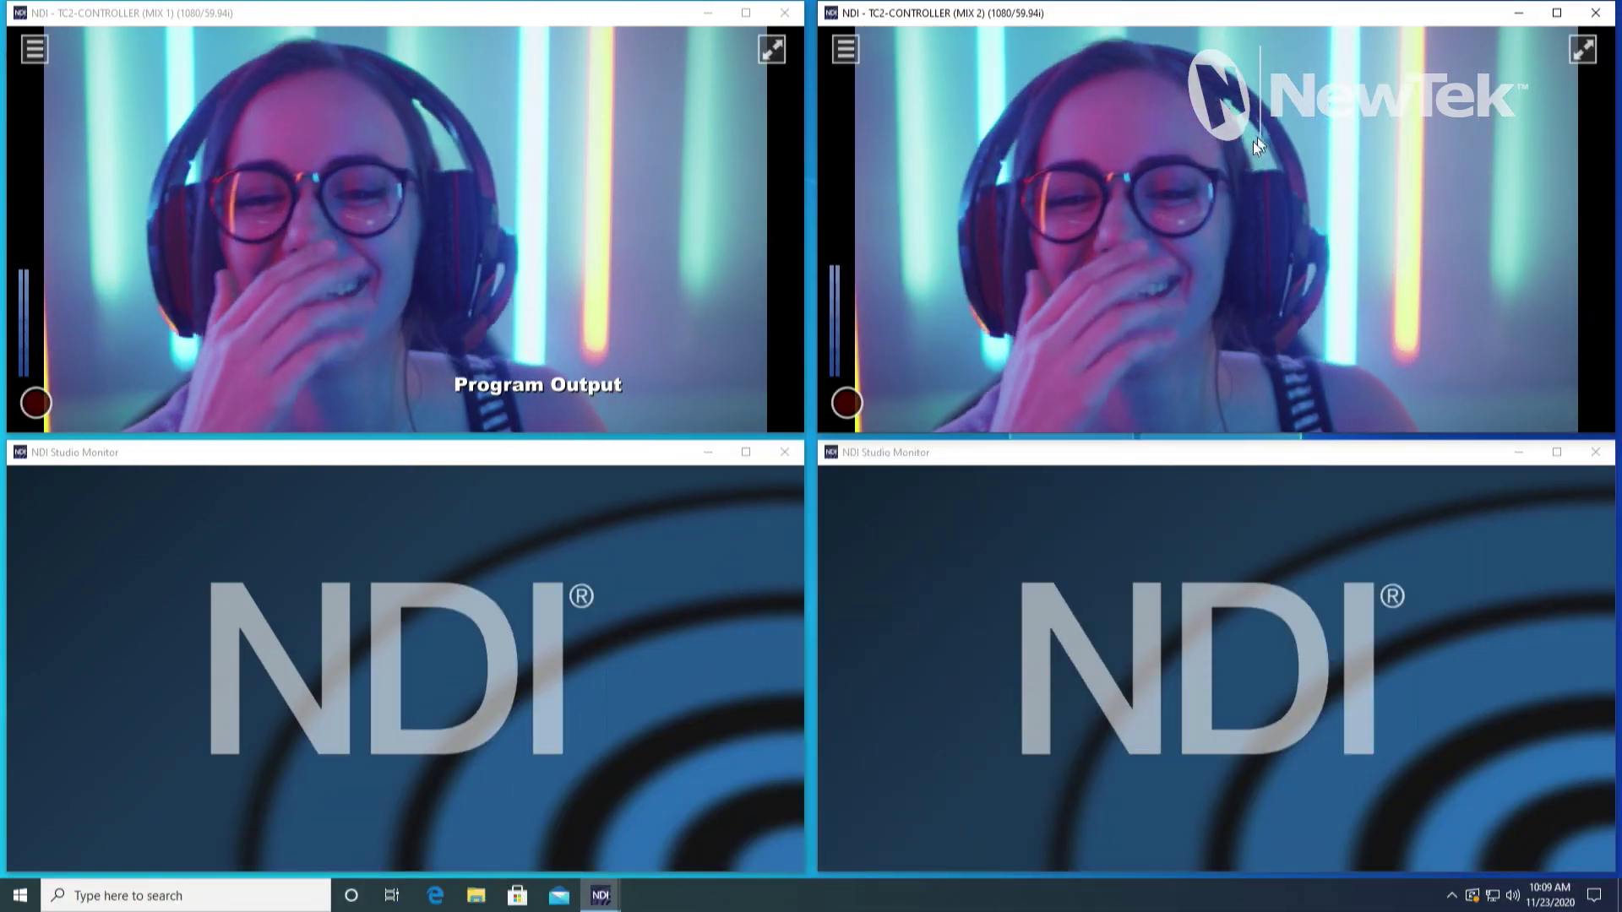
{"action": "left_click", "coordinate": [852, 53]}
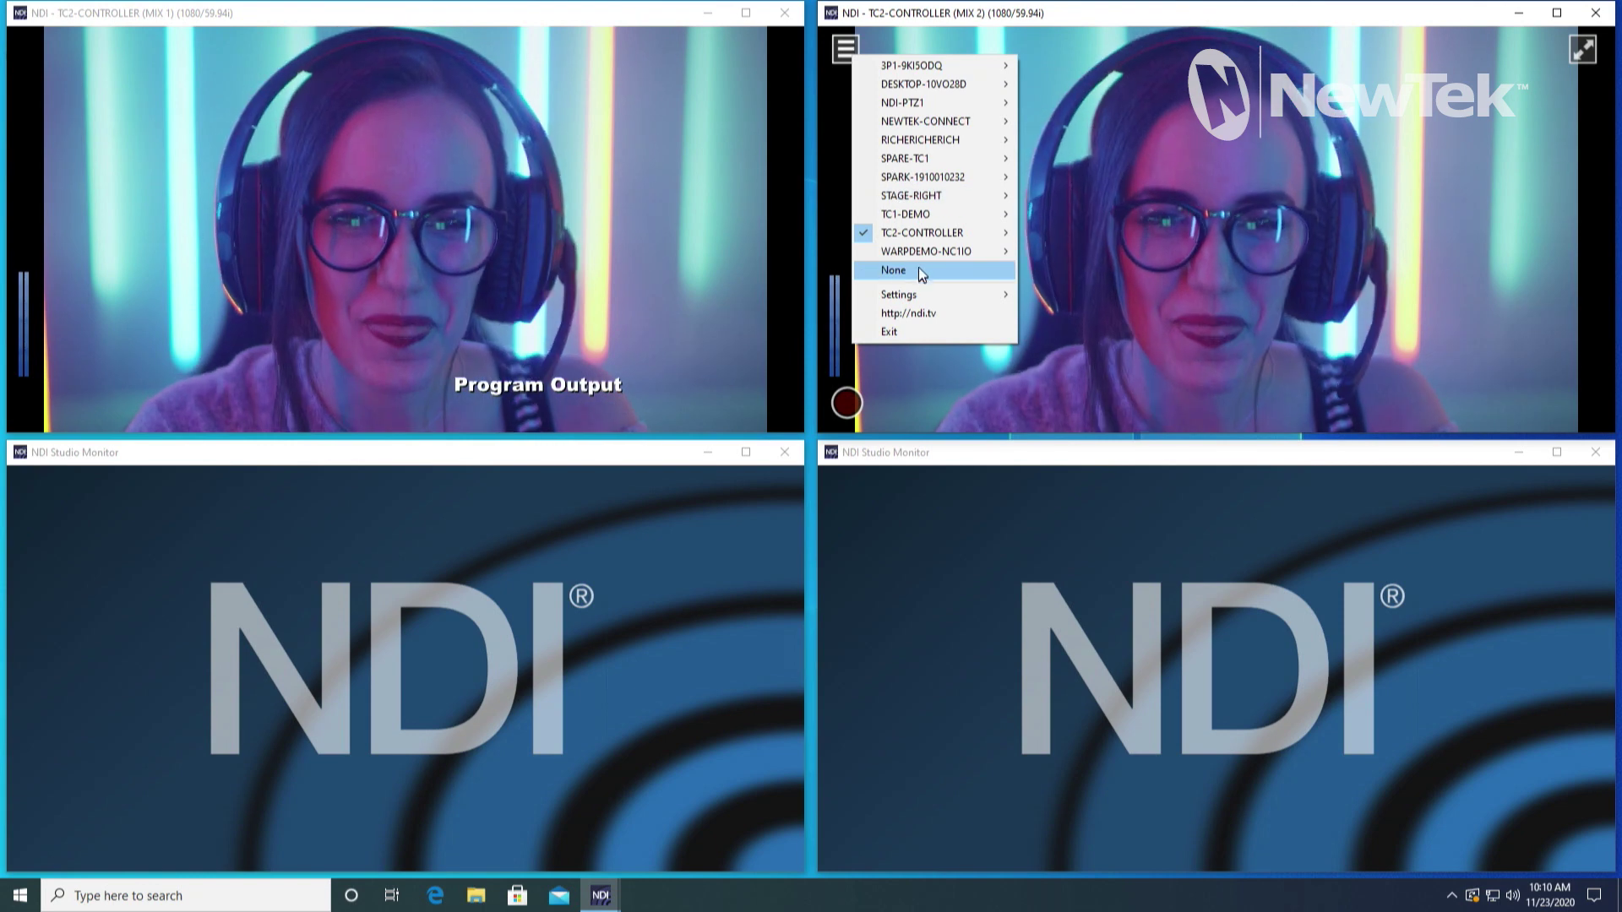
{"action": "left_click", "coordinate": [920, 269]}
{"action": "left_click", "coordinate": [36, 48]}
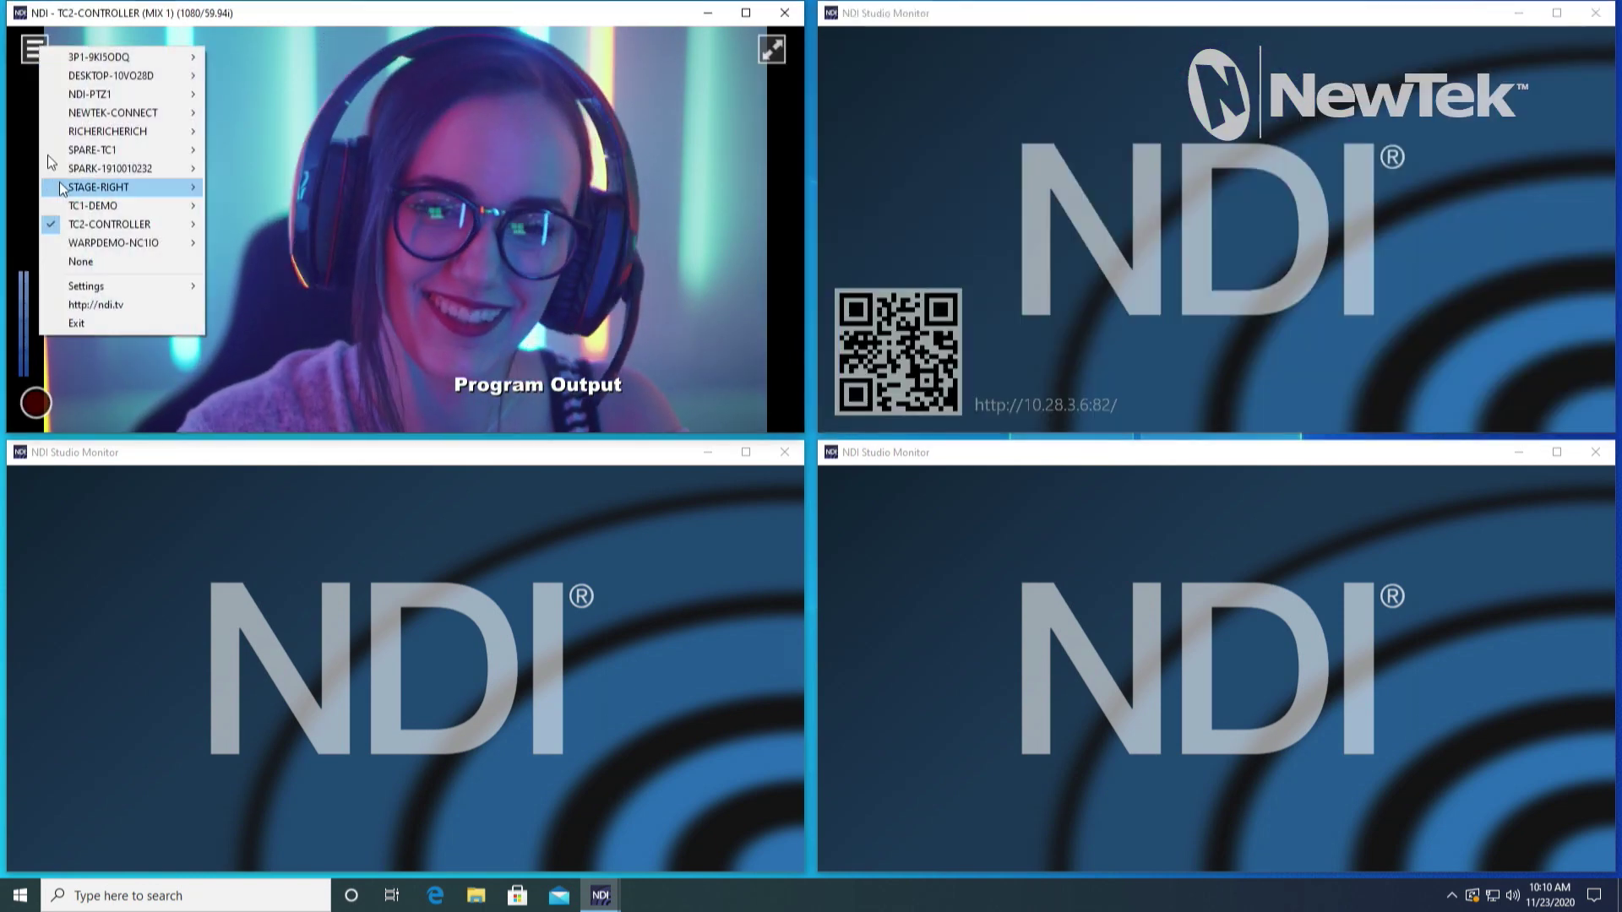
{"action": "left_click", "coordinate": [99, 263]}
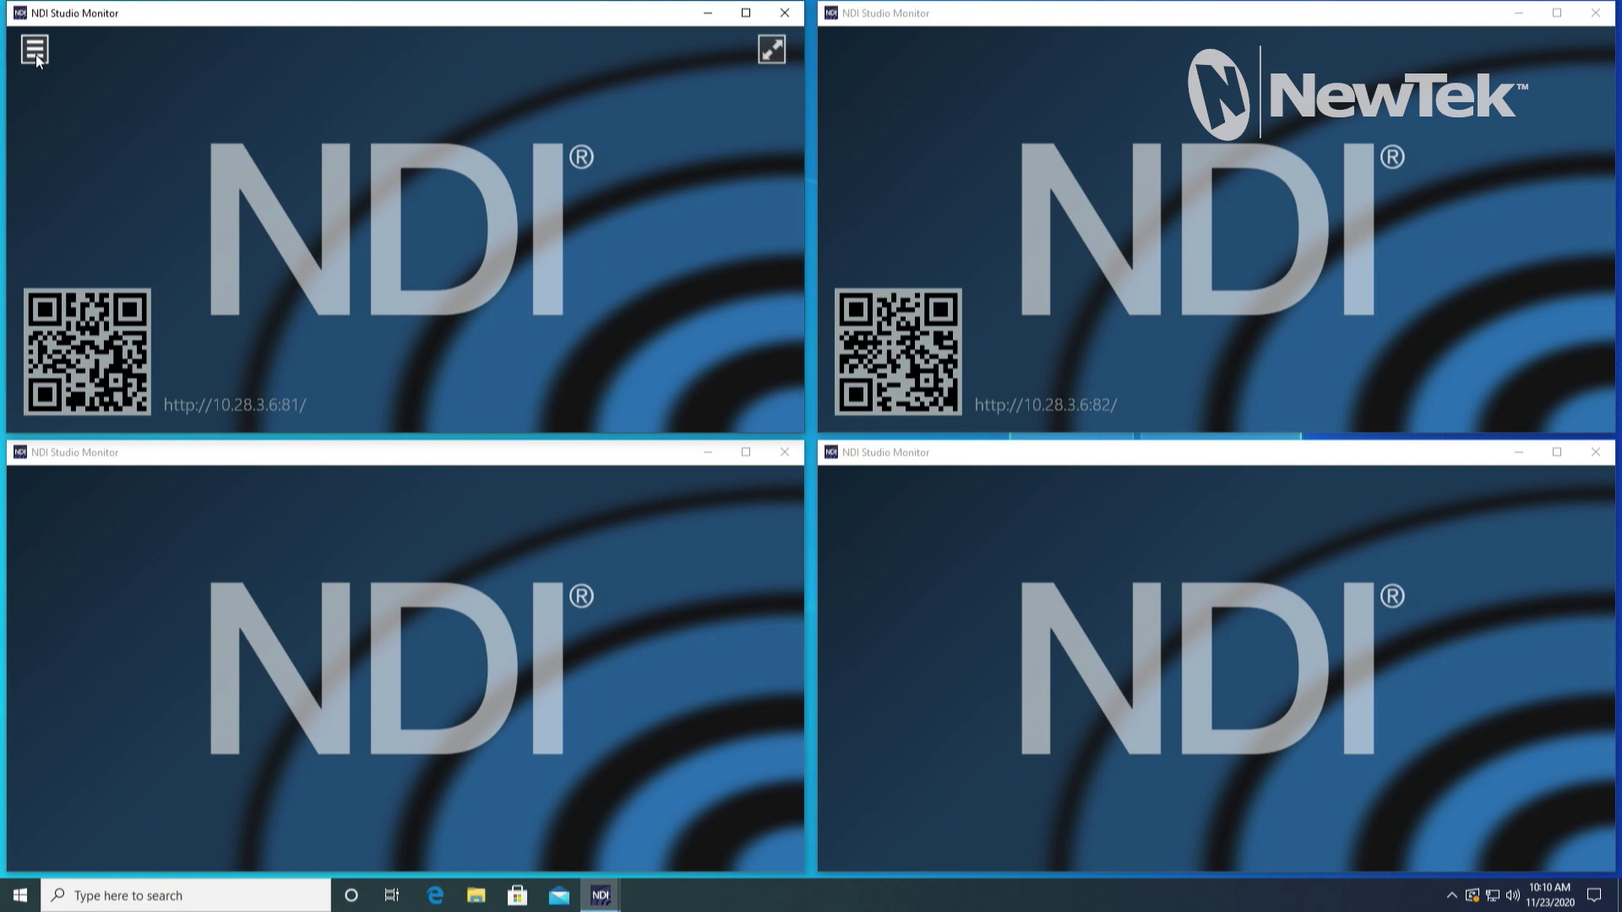
Set the top-left monitor window's source to TC2-CONTROLLER > OUT 1
{"action": "left_click", "coordinate": [36, 50]}
{"action": "mouse_move", "coordinate": [129, 231]}
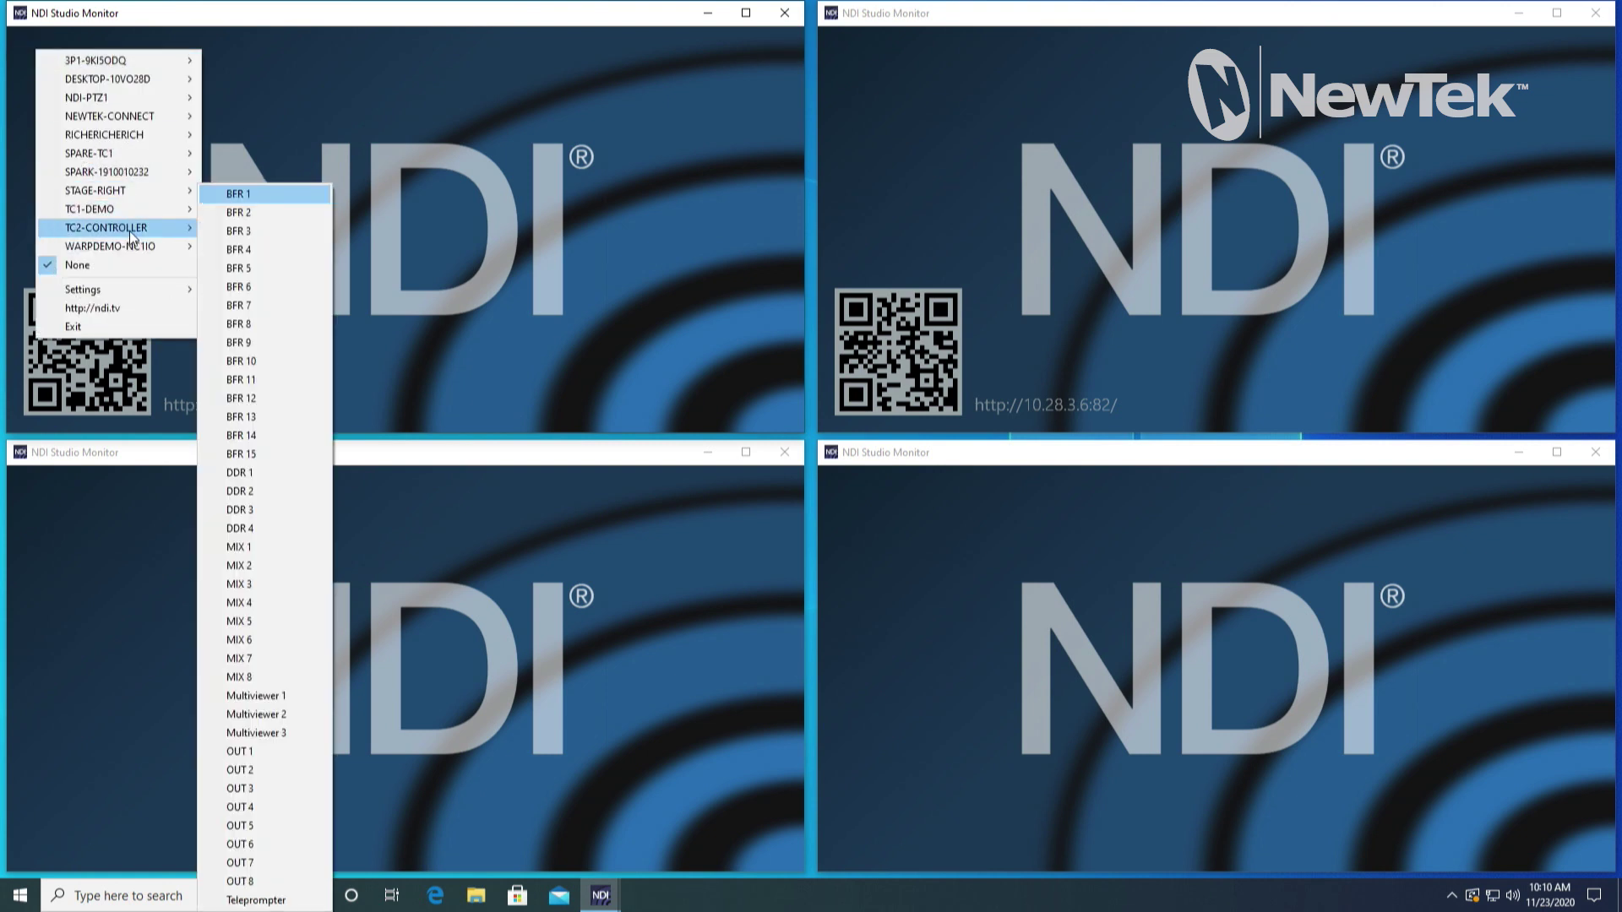
{"action": "left_click", "coordinate": [243, 752]}
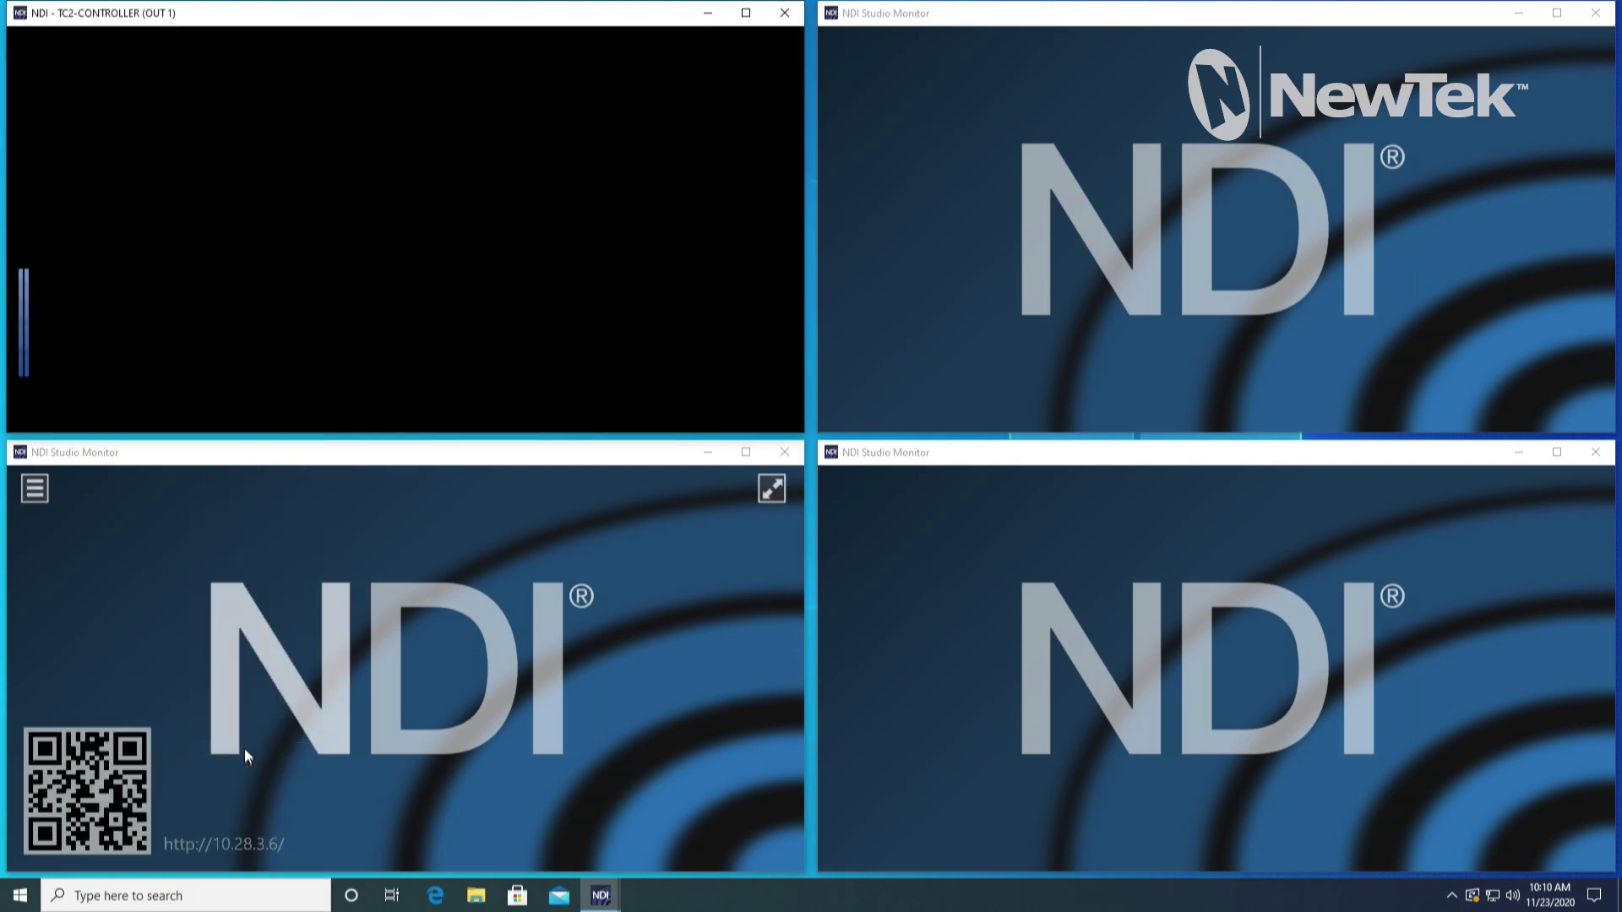
Assign TC2-CONTROLLER OUT 2, OUT 3 and OUT 4 to the top-right, bottom-left and bottom-right windows
{"action": "mouse_move", "coordinate": [1254, 272]}
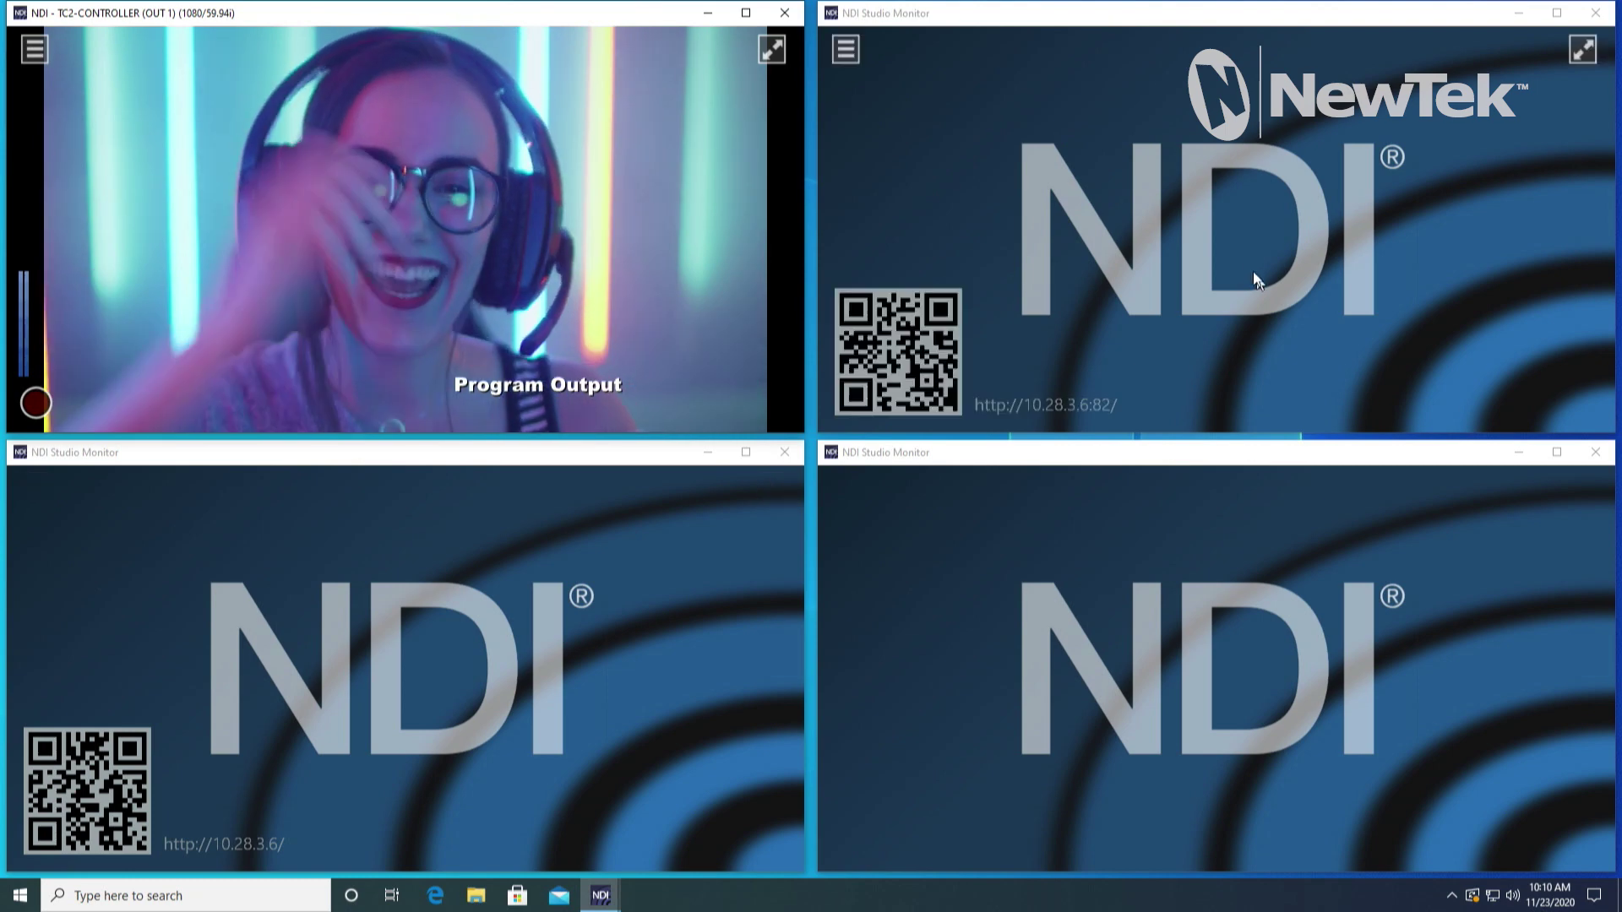
{"action": "left_click", "coordinate": [848, 53]}
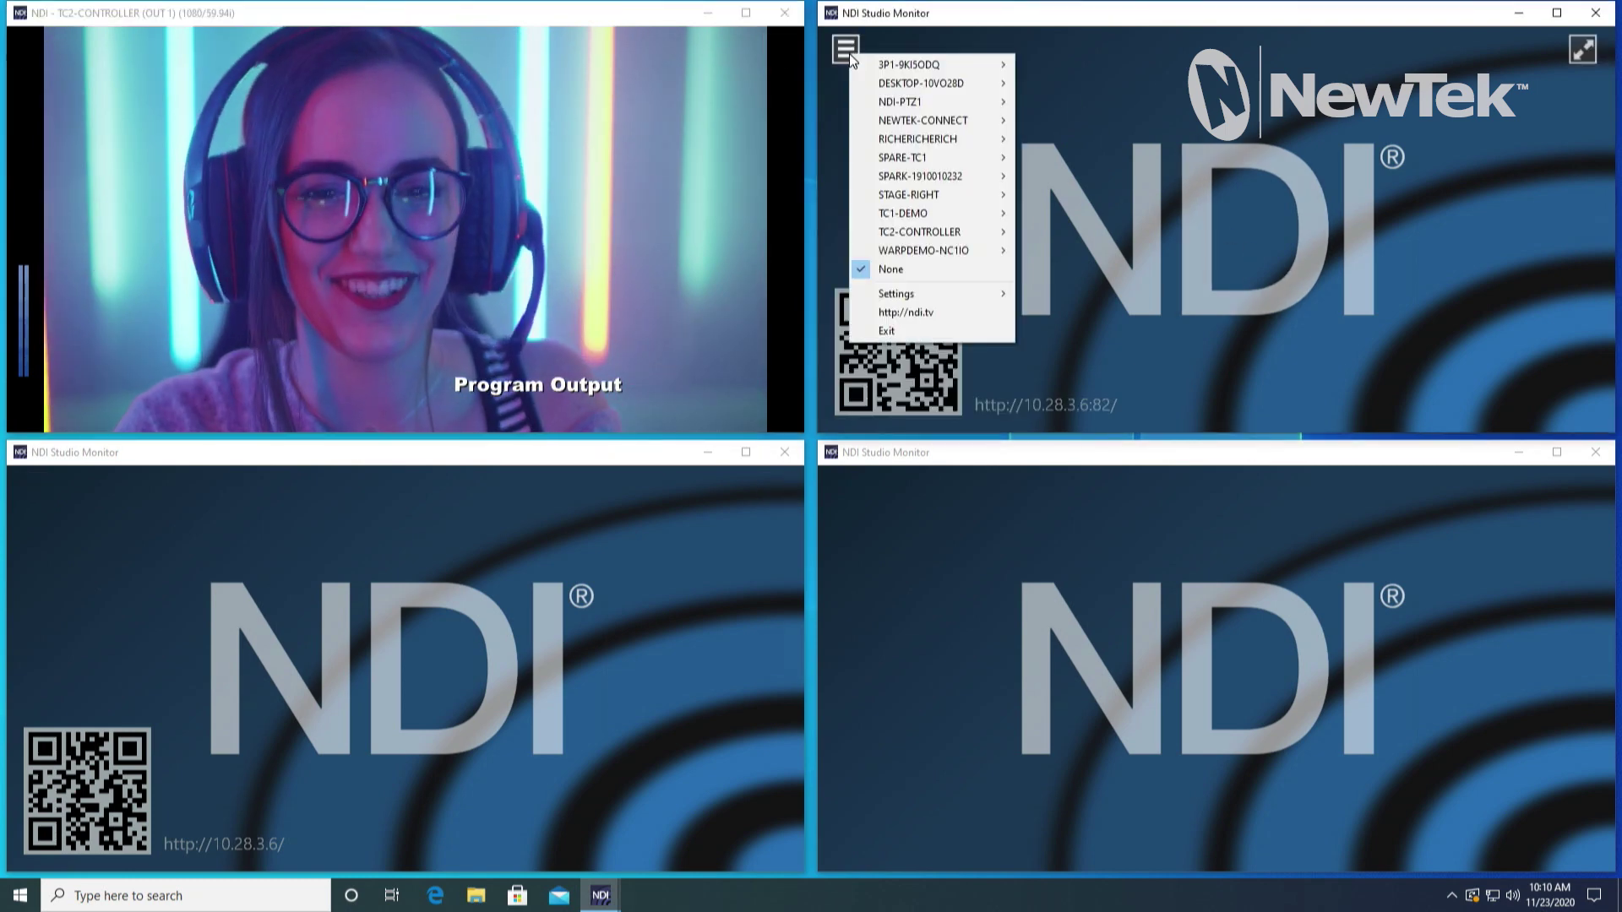
{"action": "mouse_move", "coordinate": [929, 235]}
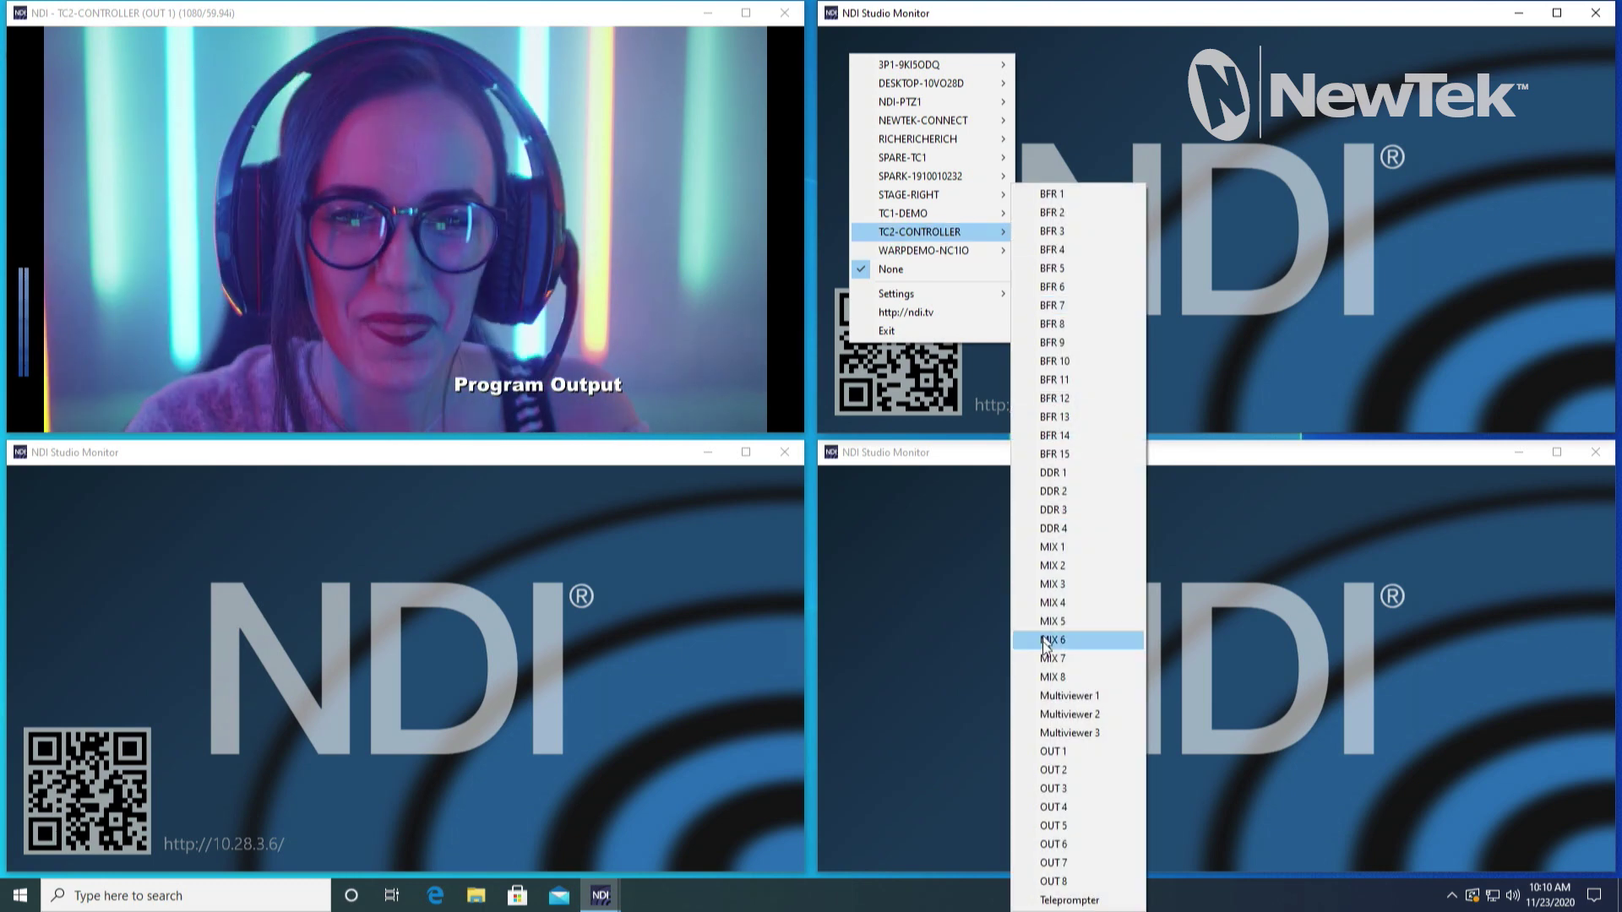
{"action": "left_click", "coordinate": [1054, 769]}
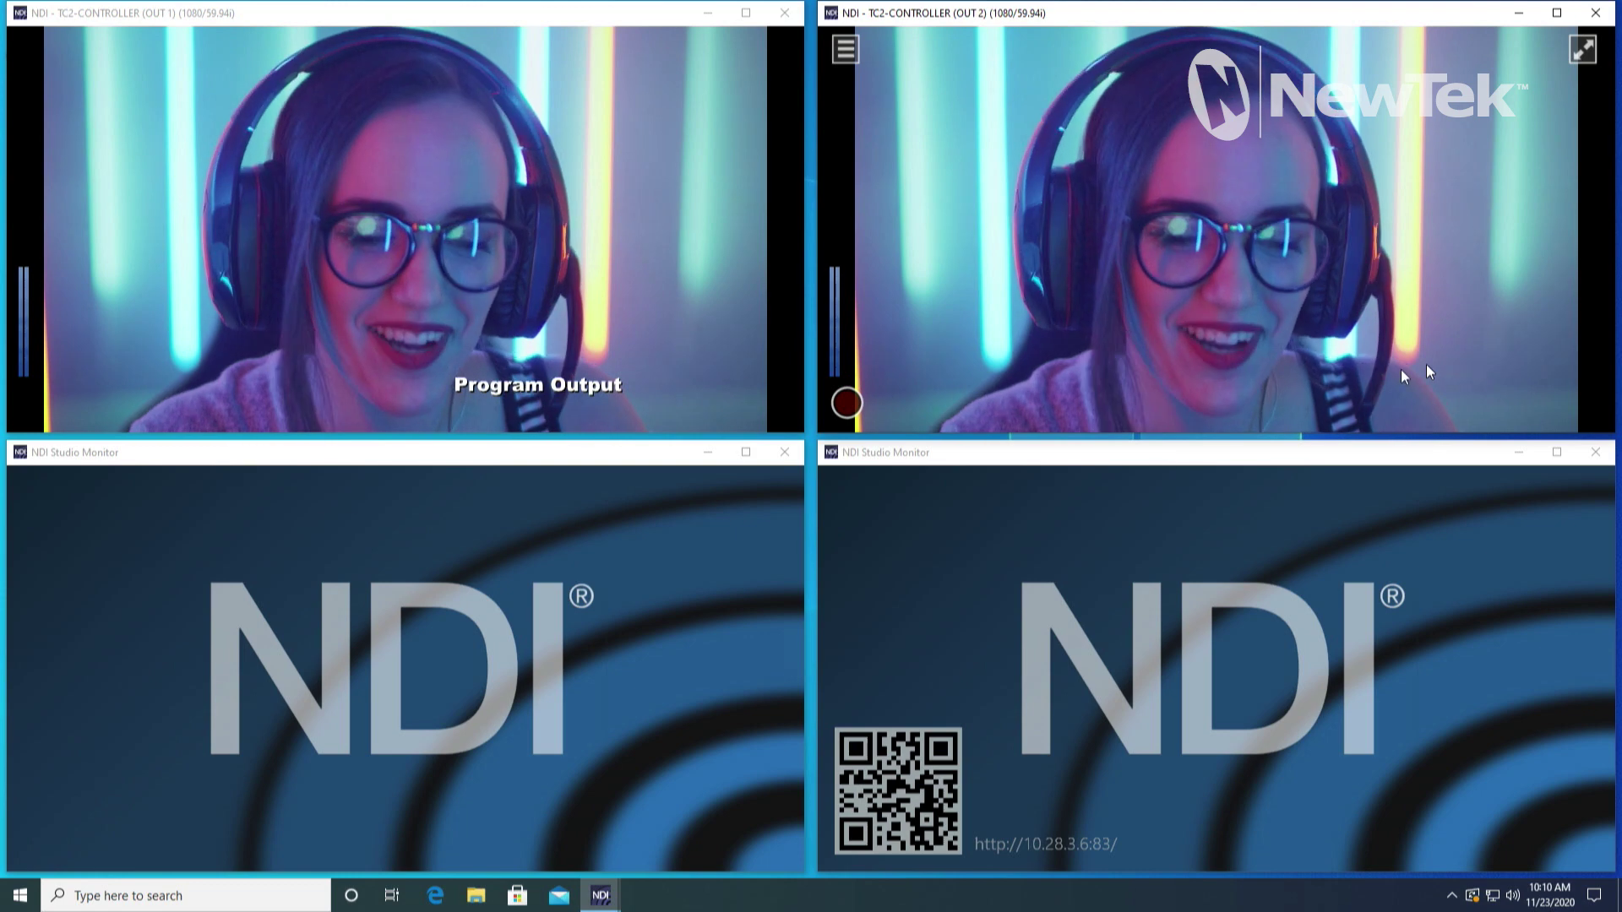
{"action": "mouse_move", "coordinate": [112, 485]}
{"action": "left_click", "coordinate": [33, 495]}
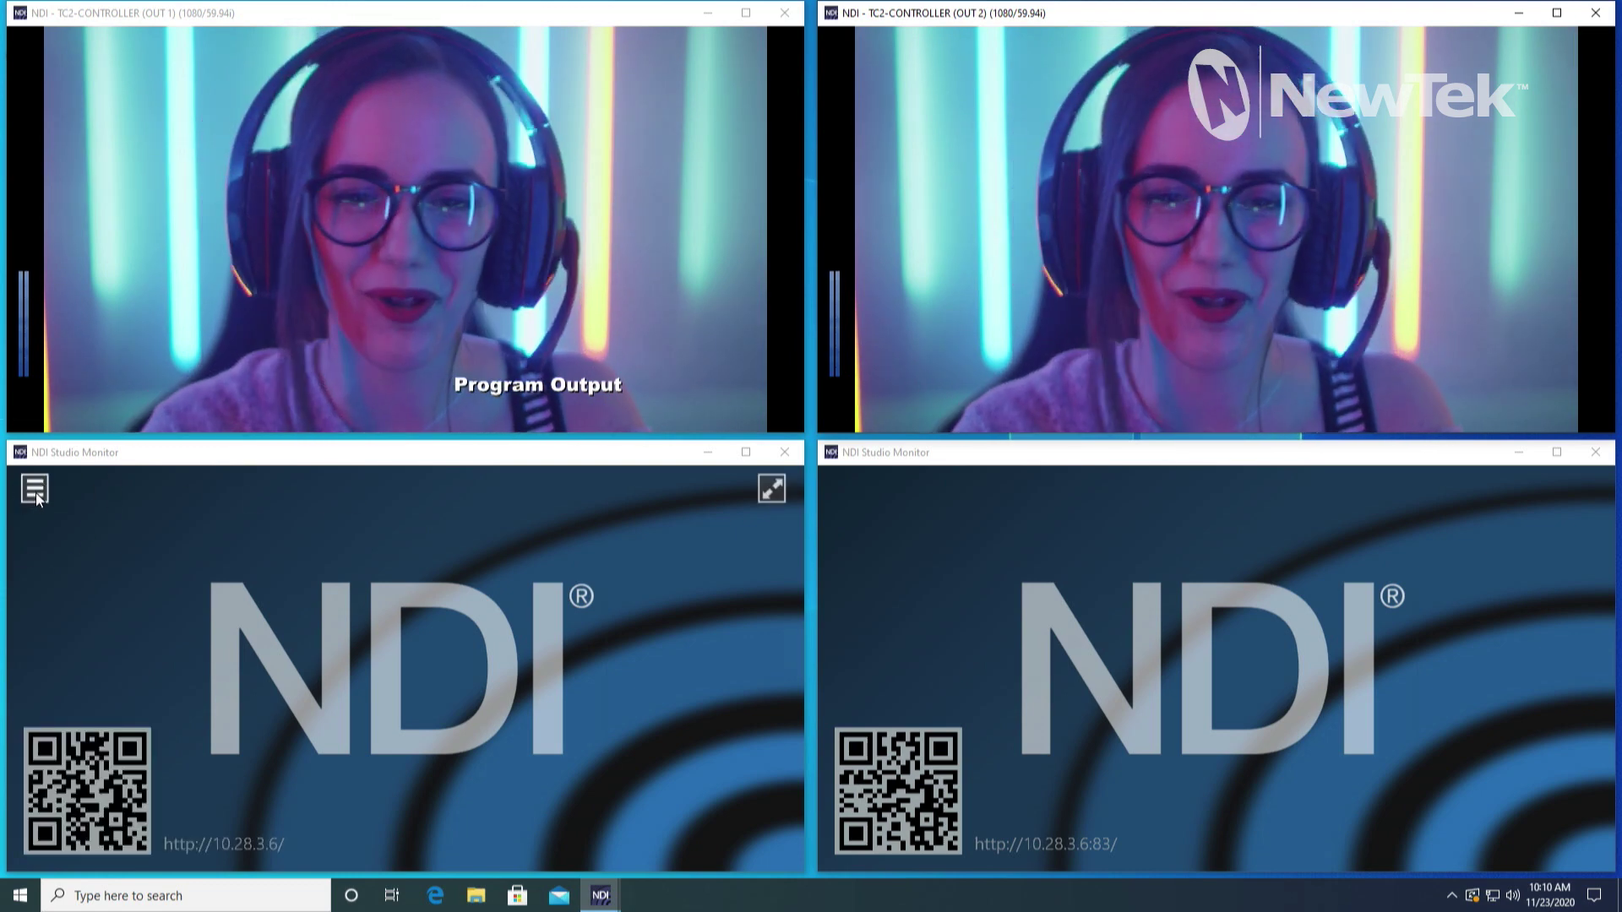
{"action": "left_click", "coordinate": [35, 492]}
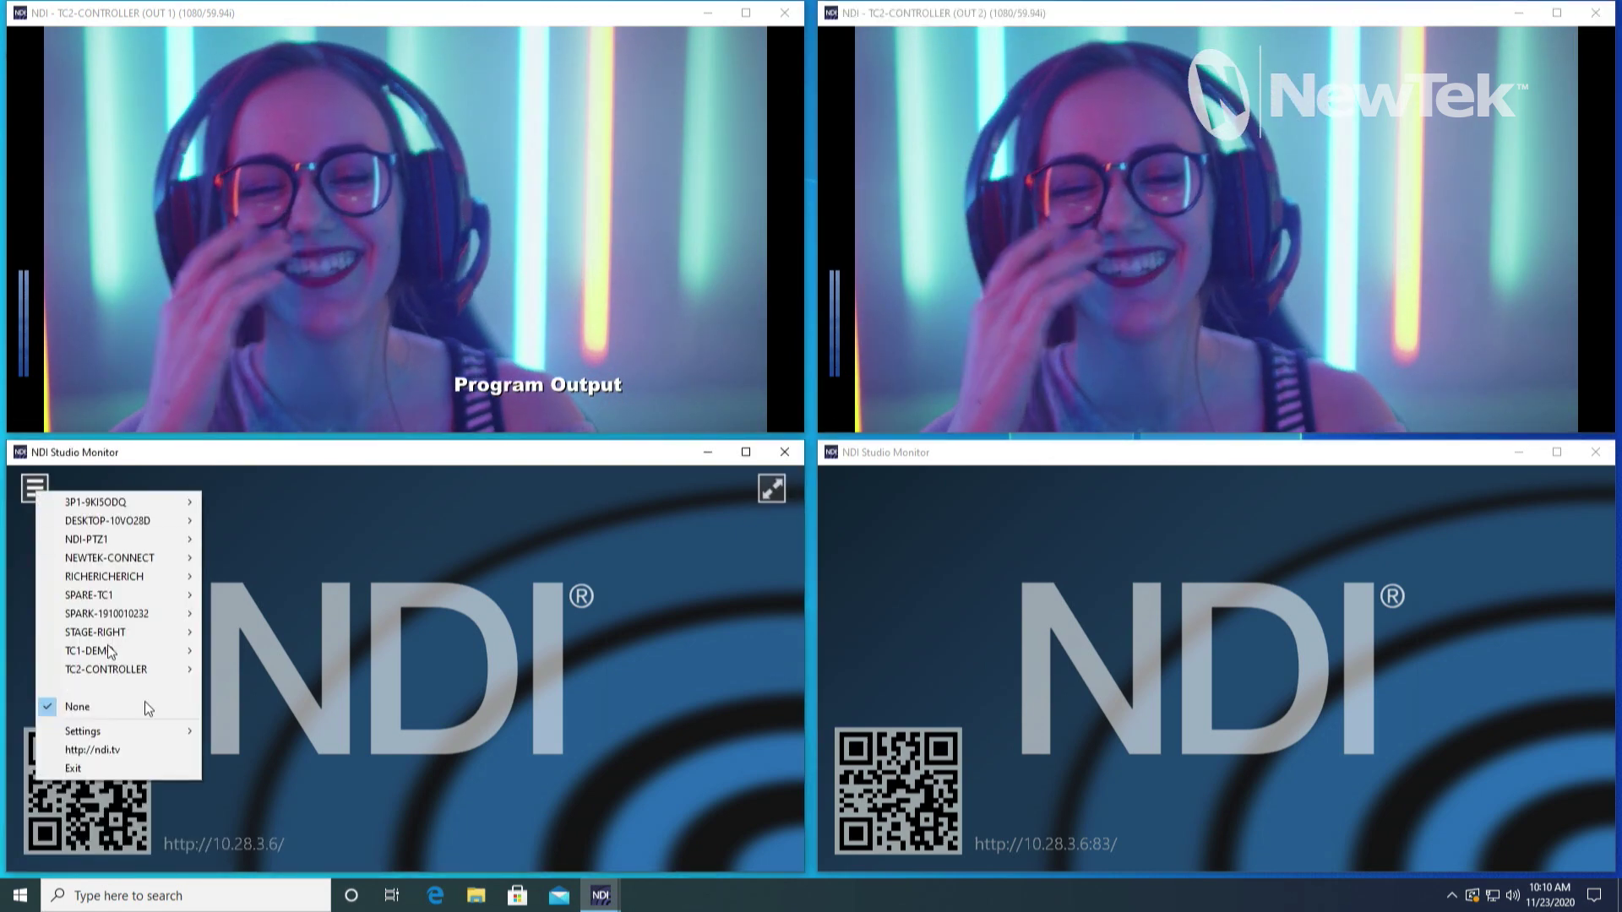
{"action": "mouse_move", "coordinate": [139, 667]}
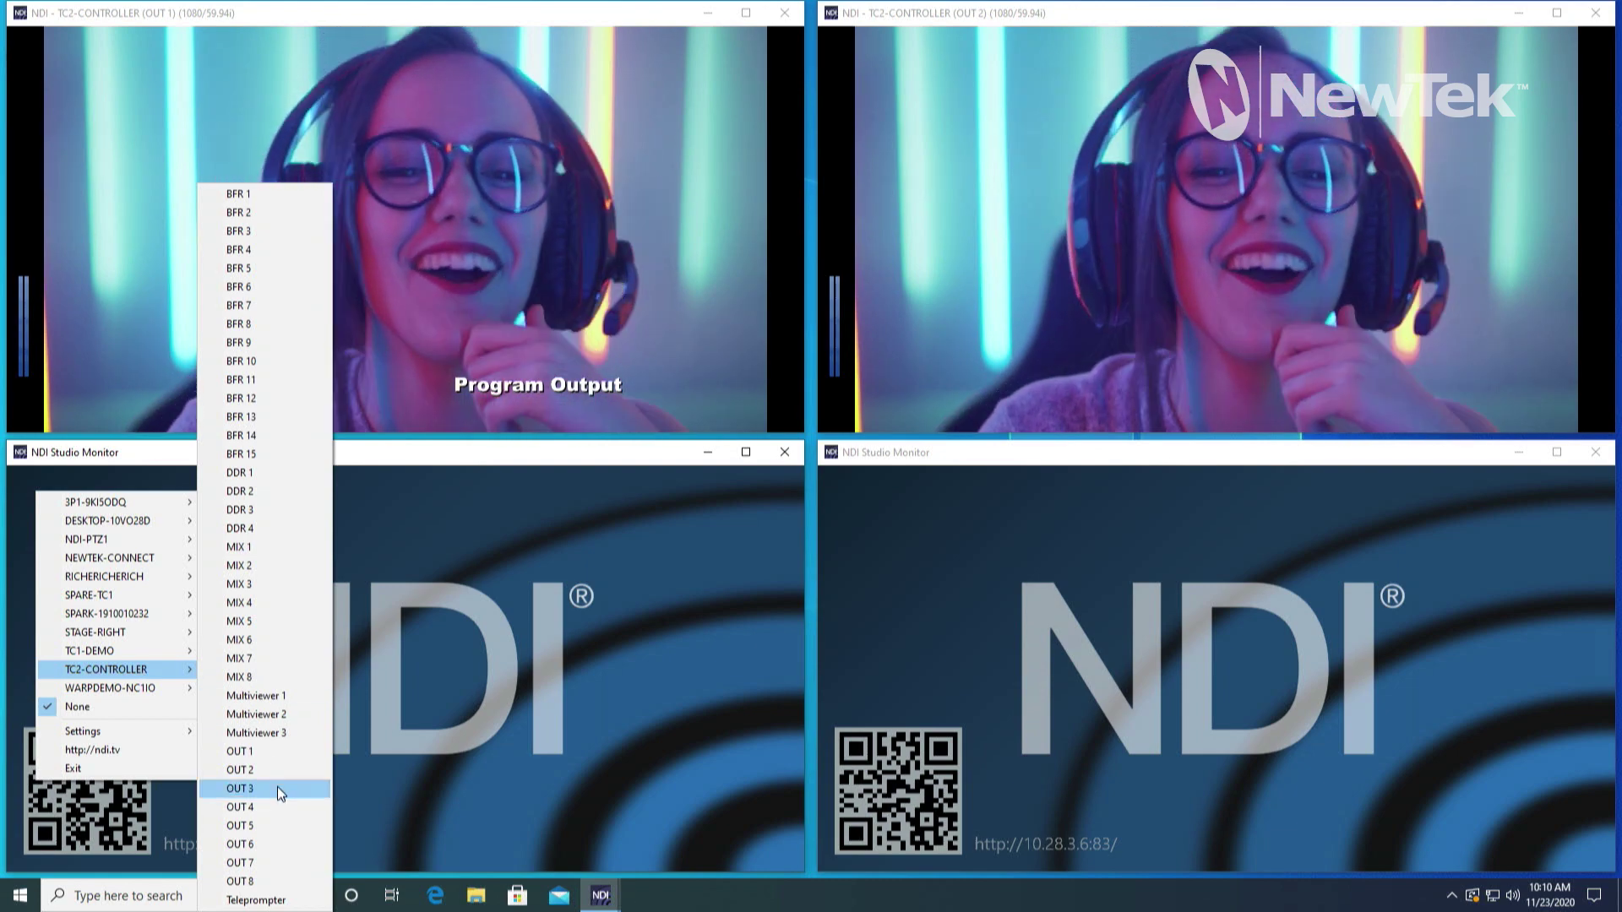
{"action": "left_click", "coordinate": [277, 787]}
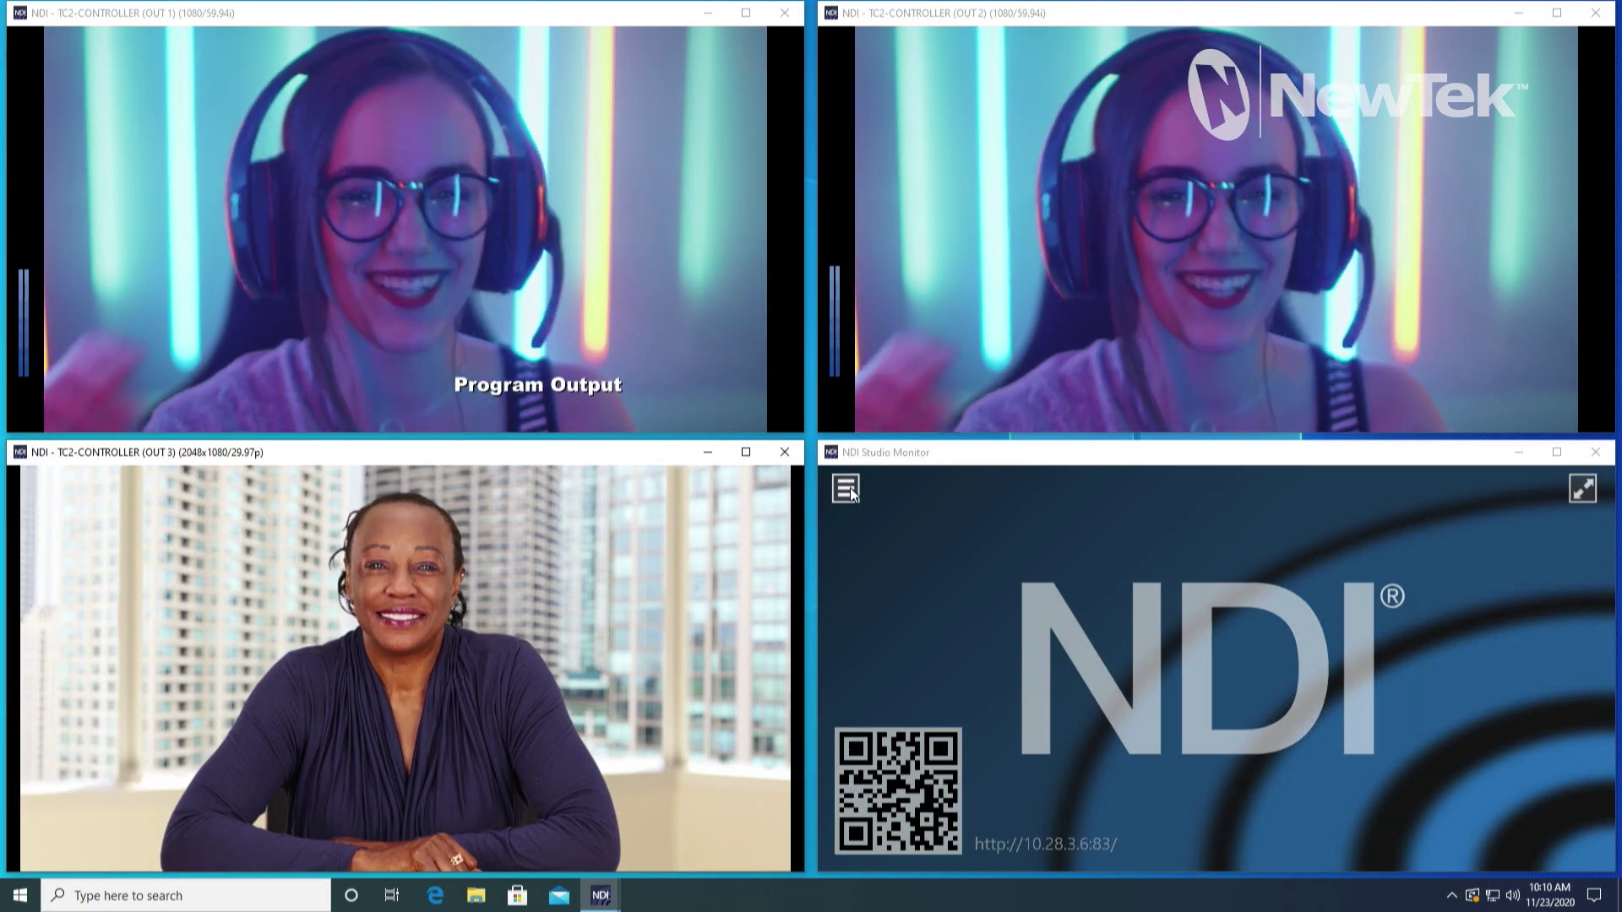
{"action": "left_click", "coordinate": [845, 489]}
{"action": "mouse_move", "coordinate": [924, 666]}
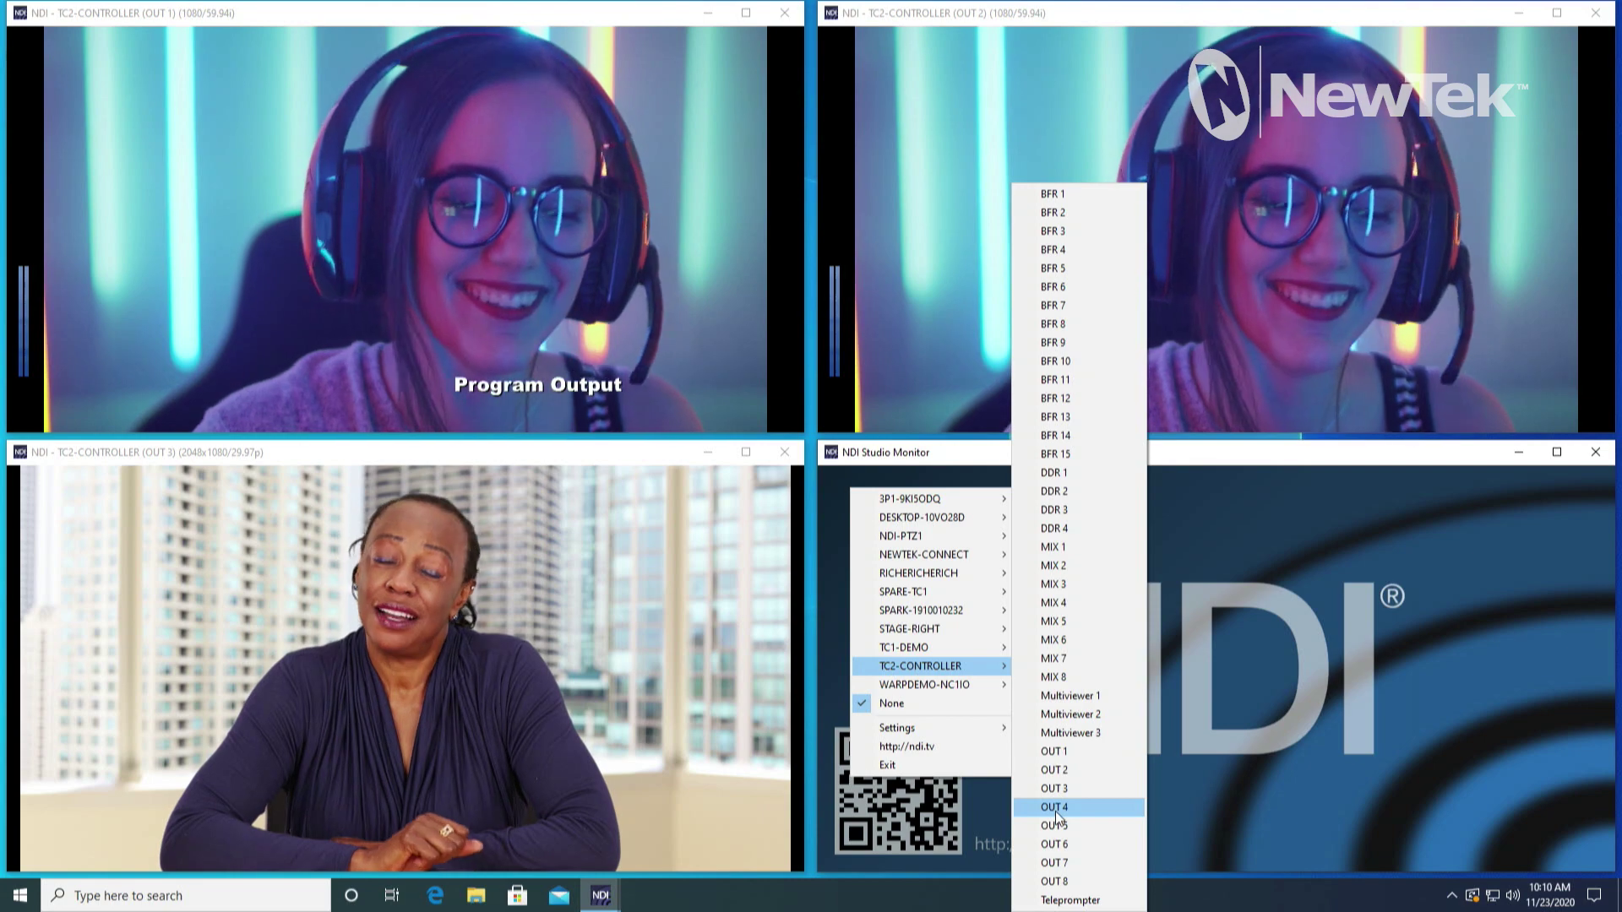
{"action": "left_click", "coordinate": [1056, 807]}
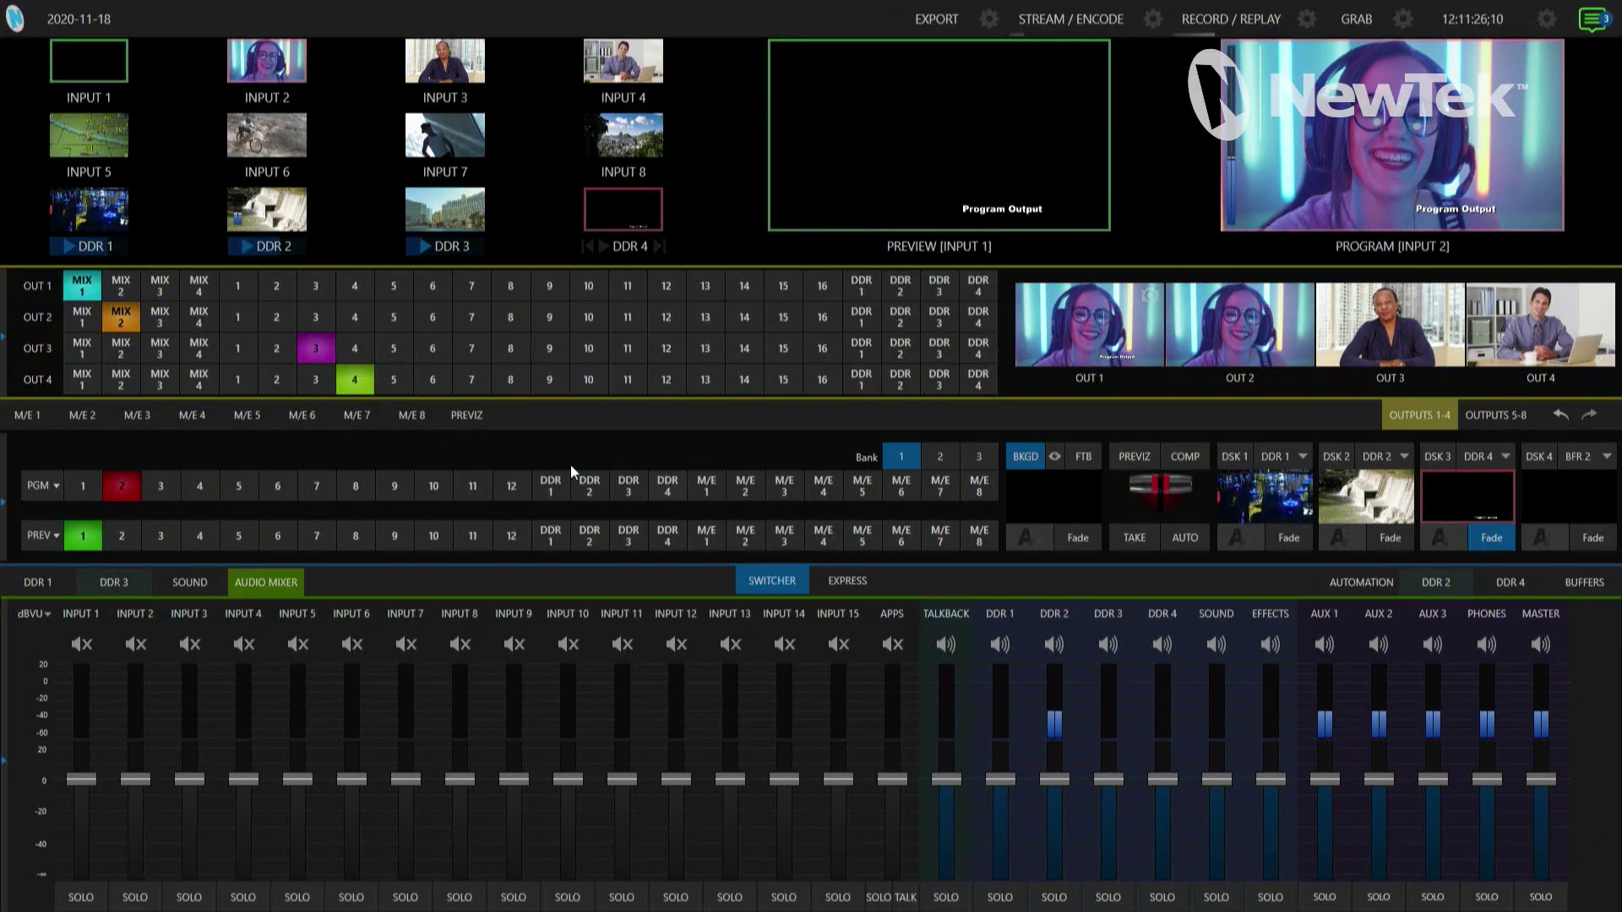
Select button 7 on the PGM row to put the Input 7 dancer footage on program
{"action": "left_click", "coordinate": [316, 490]}
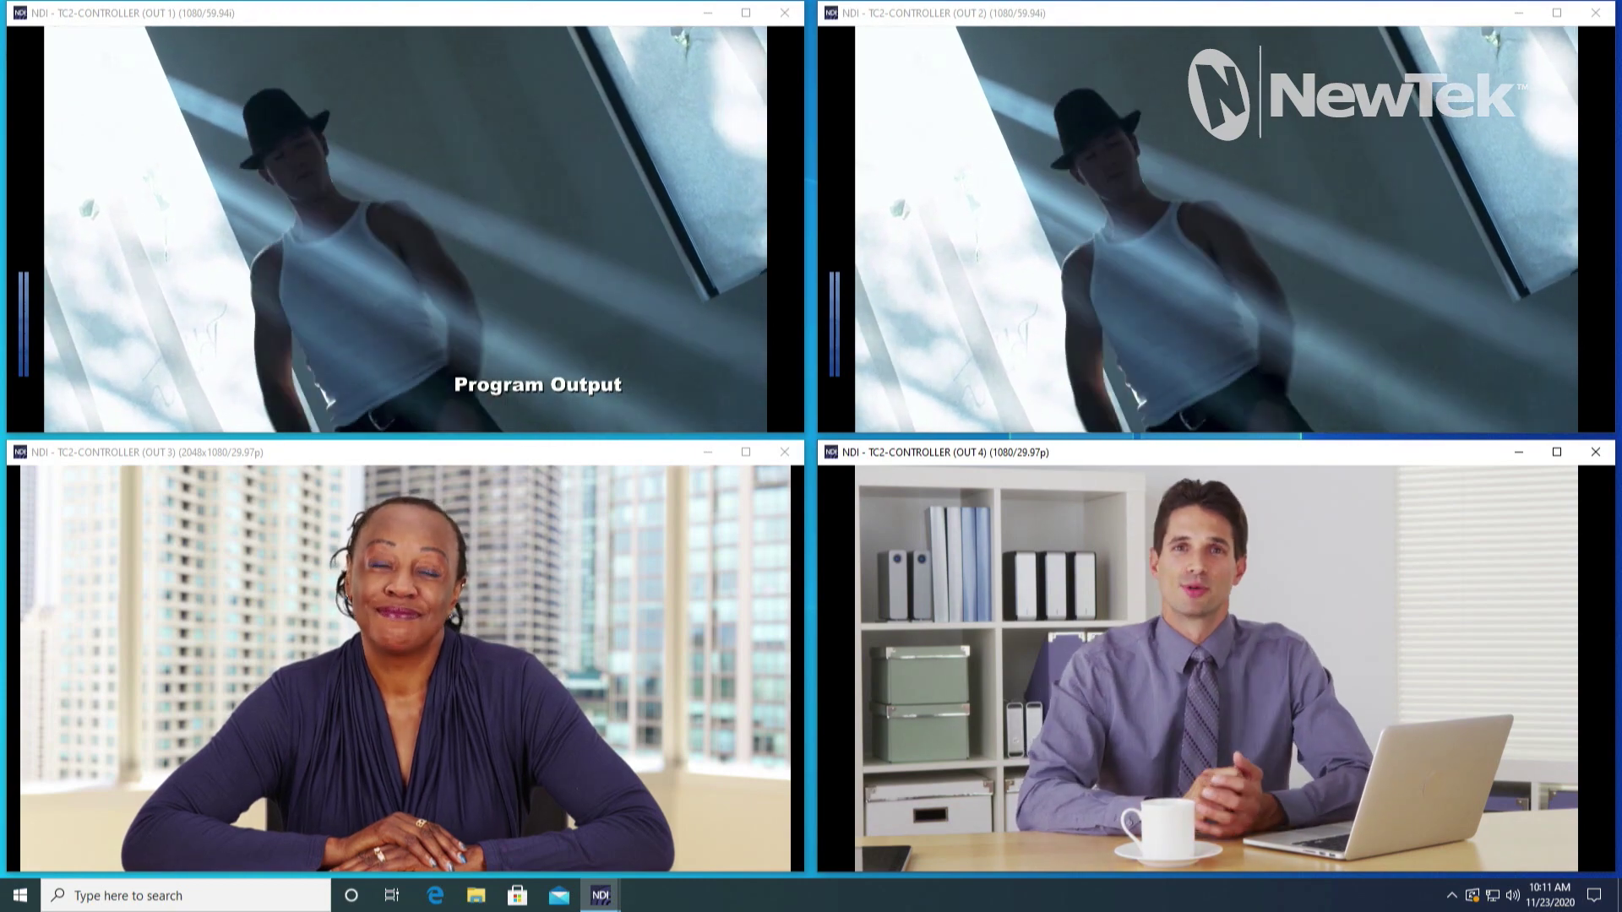
{"action": "mouse_move", "coordinate": [442, 287]}
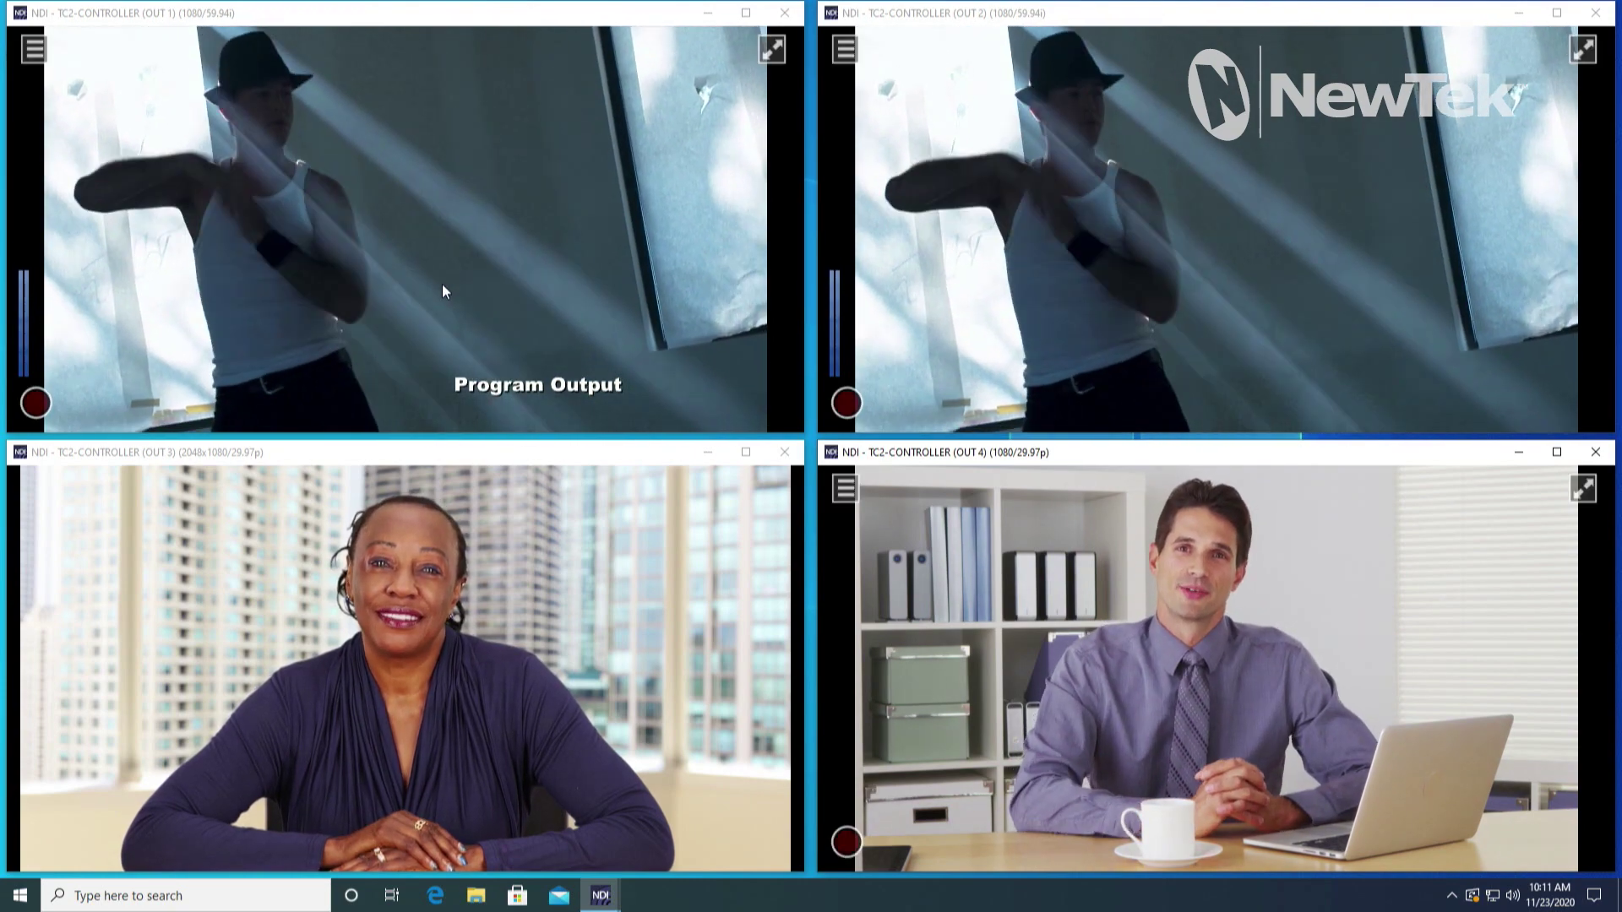